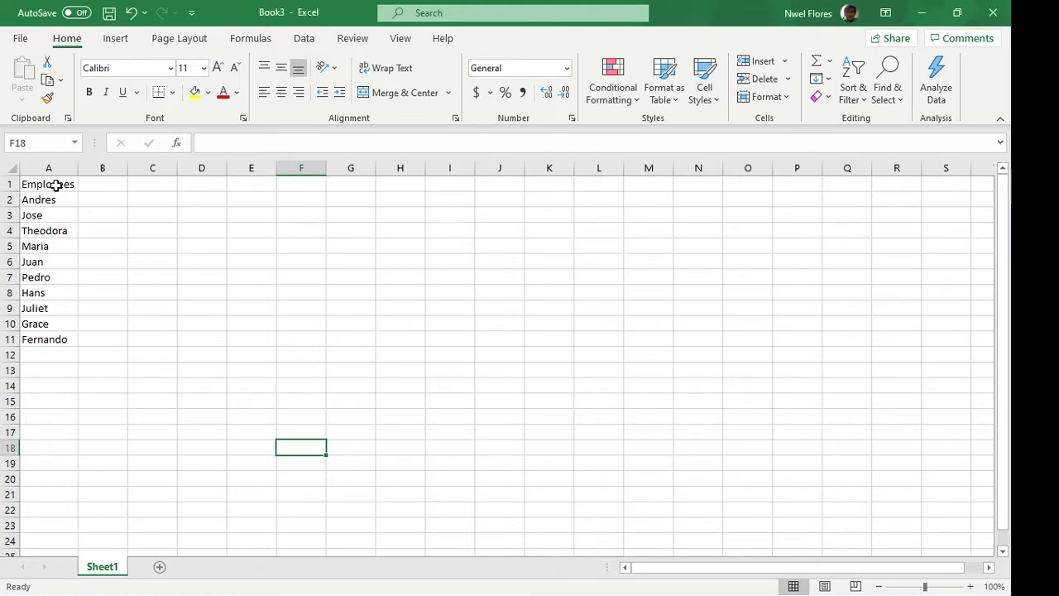
Step: Turn the employee names in A1:A11 into a table with headers and open it in Power Query
left_click_drag(51, 183, 56, 337)
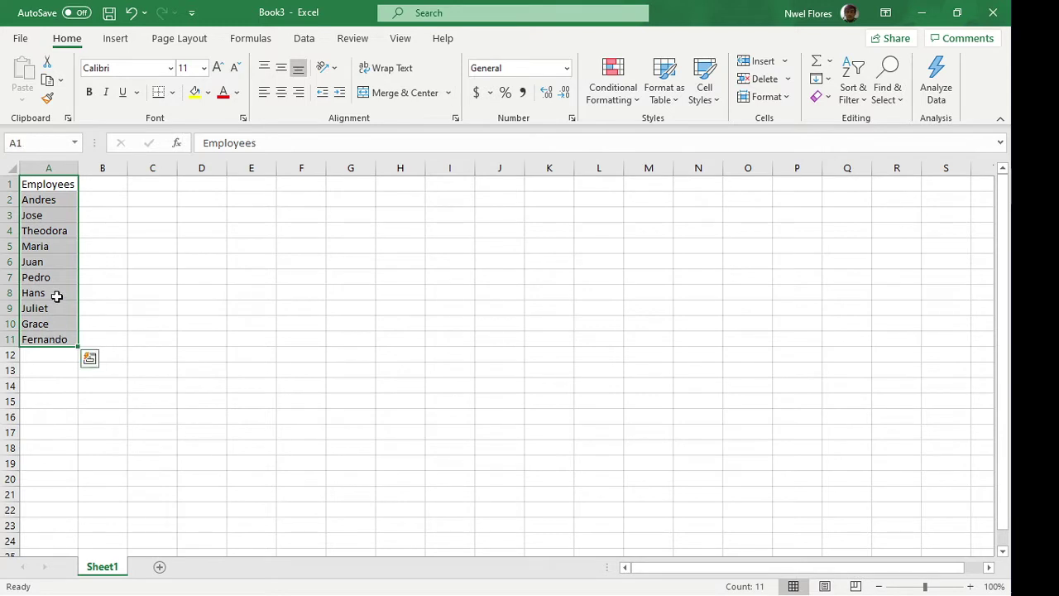
left_click(305, 43)
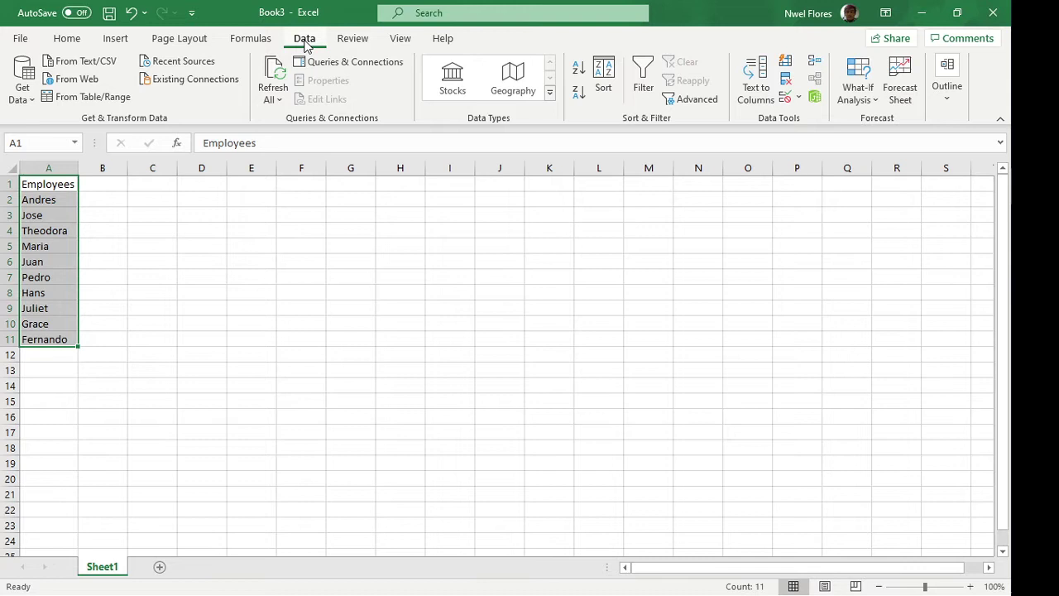
left_click(106, 101)
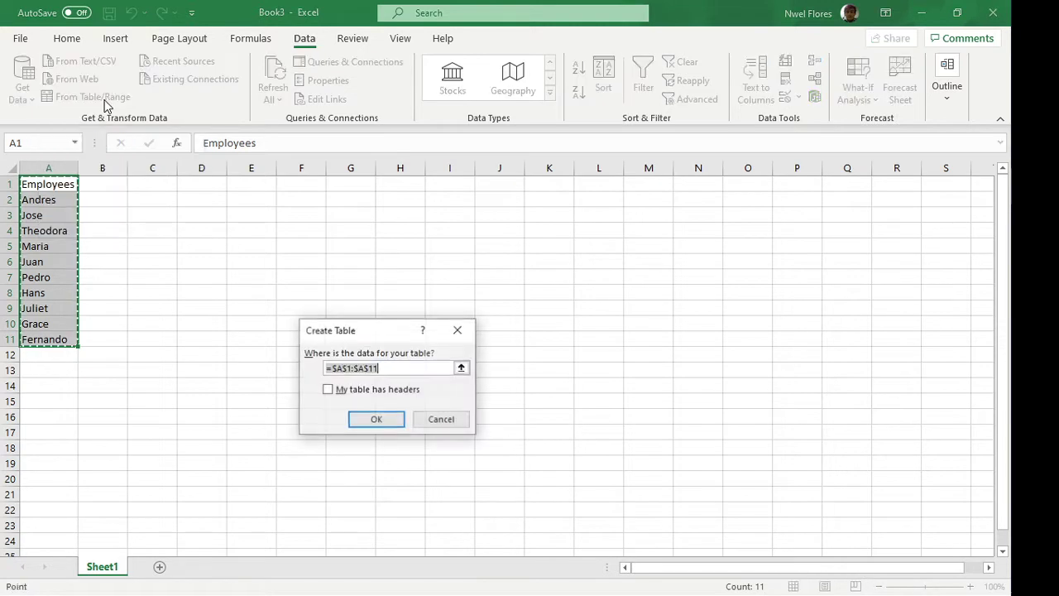
left_click(370, 391)
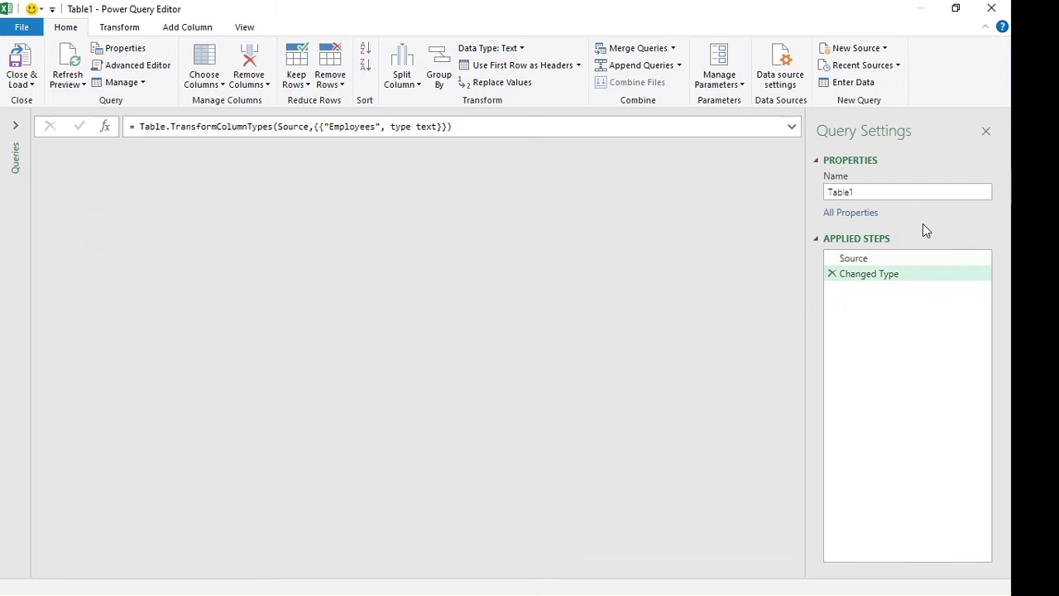
Step: Rename the query to 'Employee List'
left_click_drag(876, 192, 801, 198)
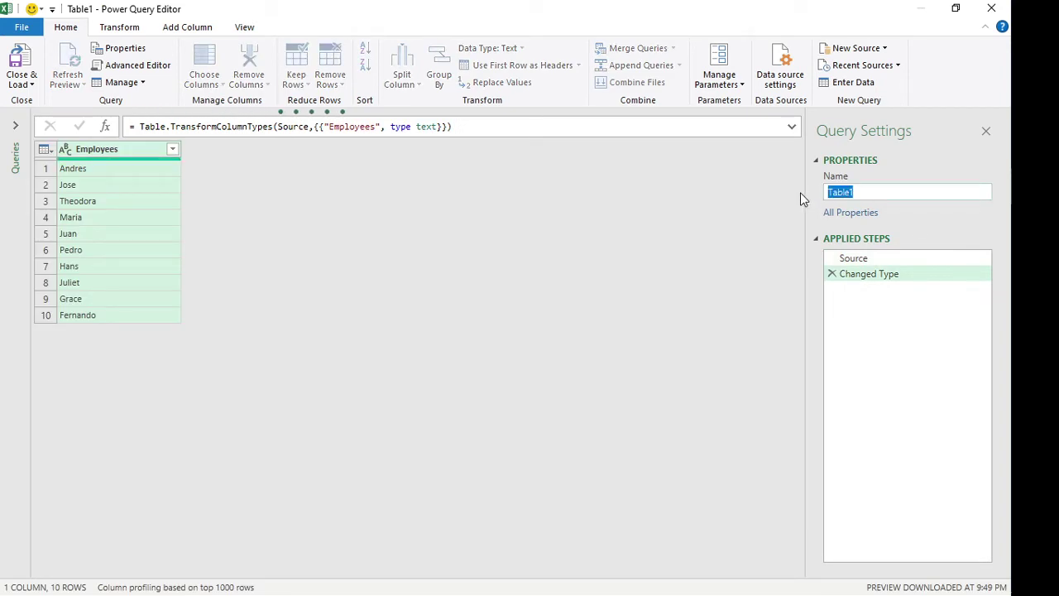
type("Em")
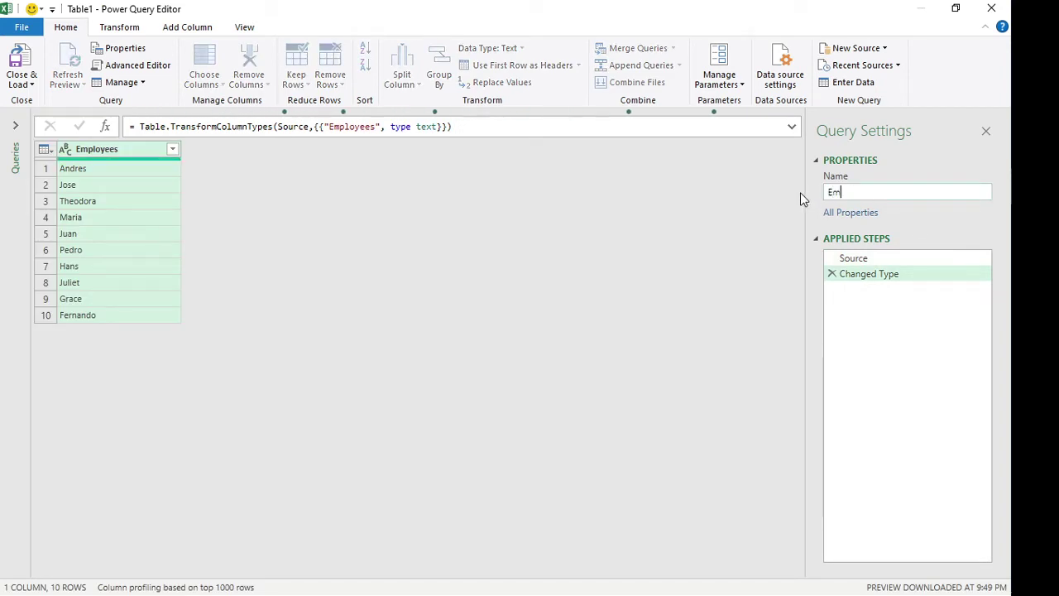
type("ployeeList")
key("Left")
key("Left")
key("Left")
key("Left")
left_click(543, 383)
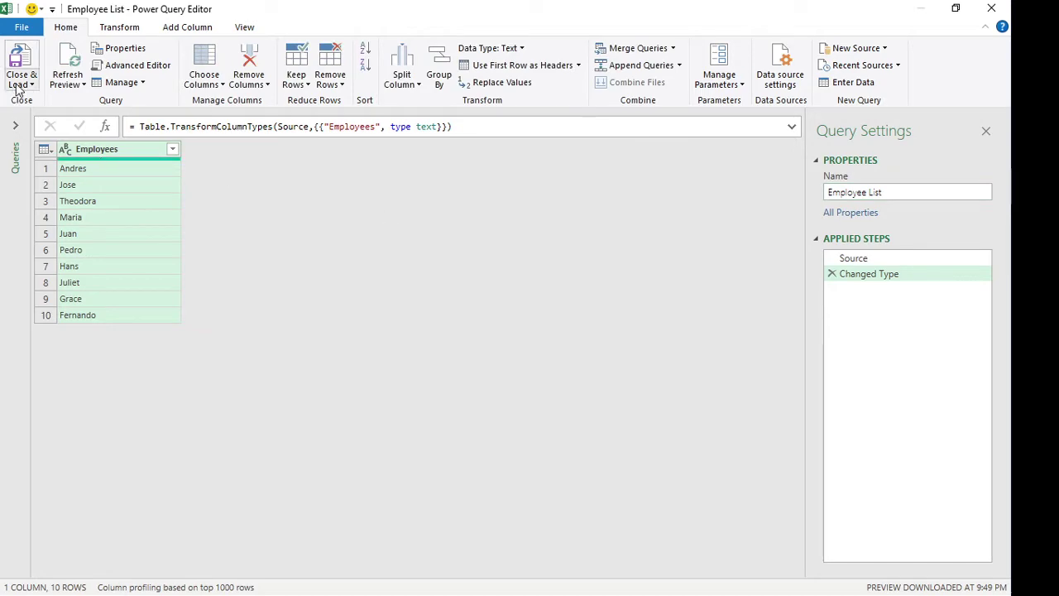
Step: Load the query back to Excel as a connection only, then select empty cell C1
left_click(18, 87)
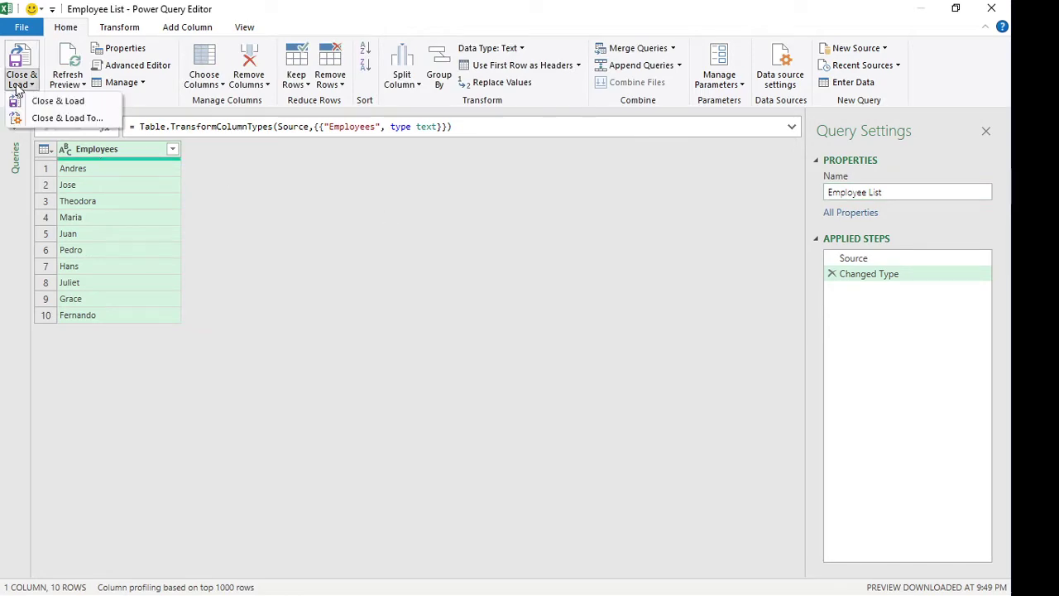
left_click(67, 118)
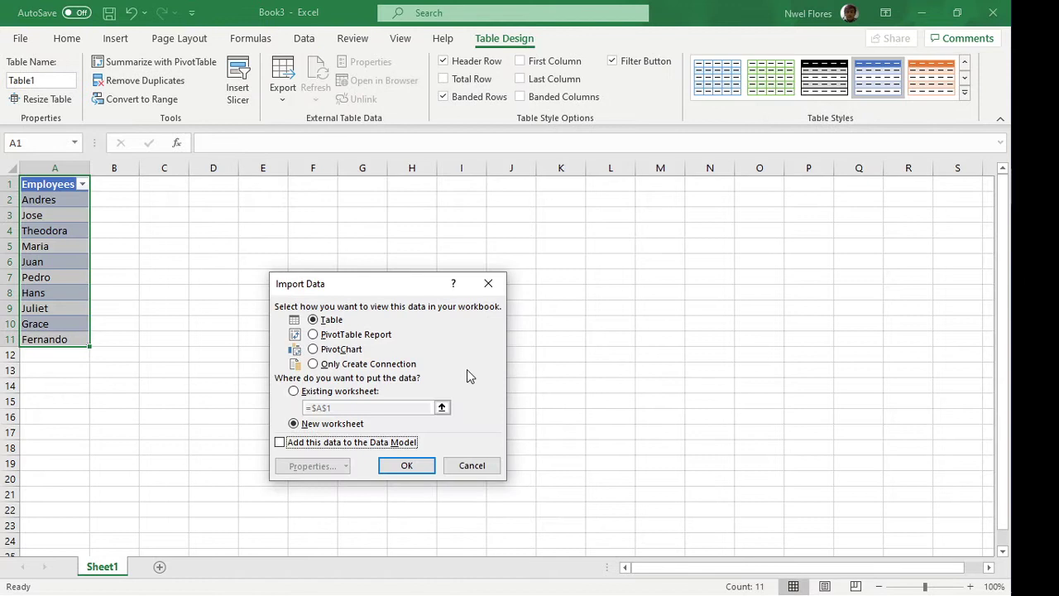
left_click(364, 365)
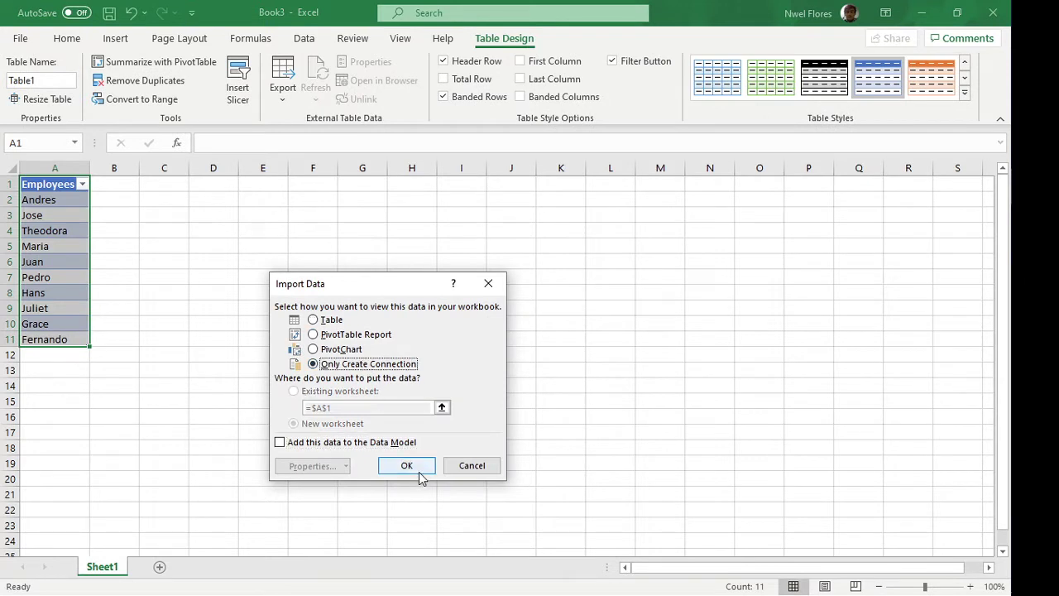
left_click(406, 466)
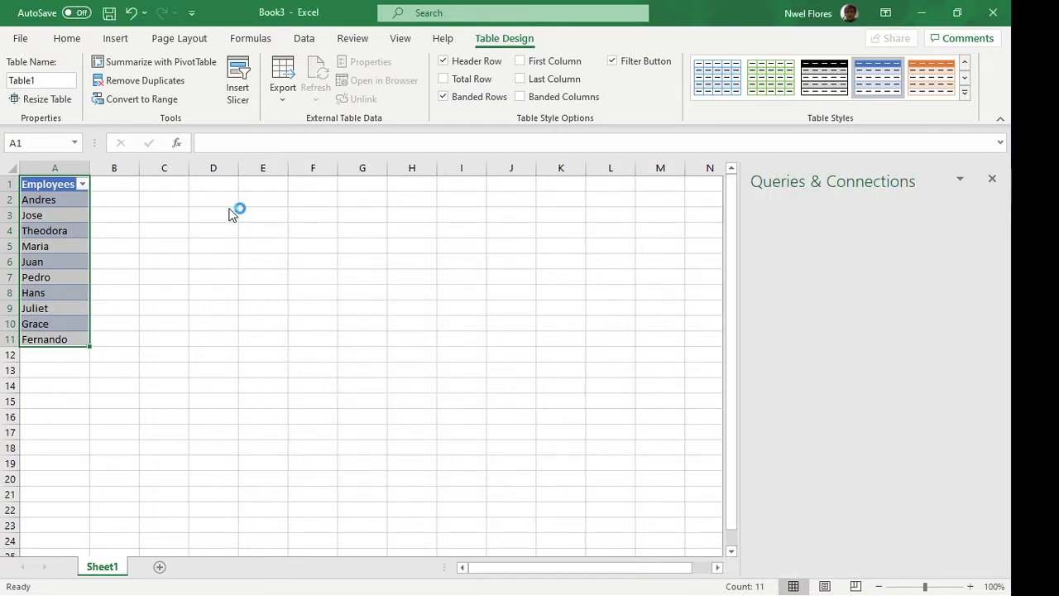
left_click(198, 205)
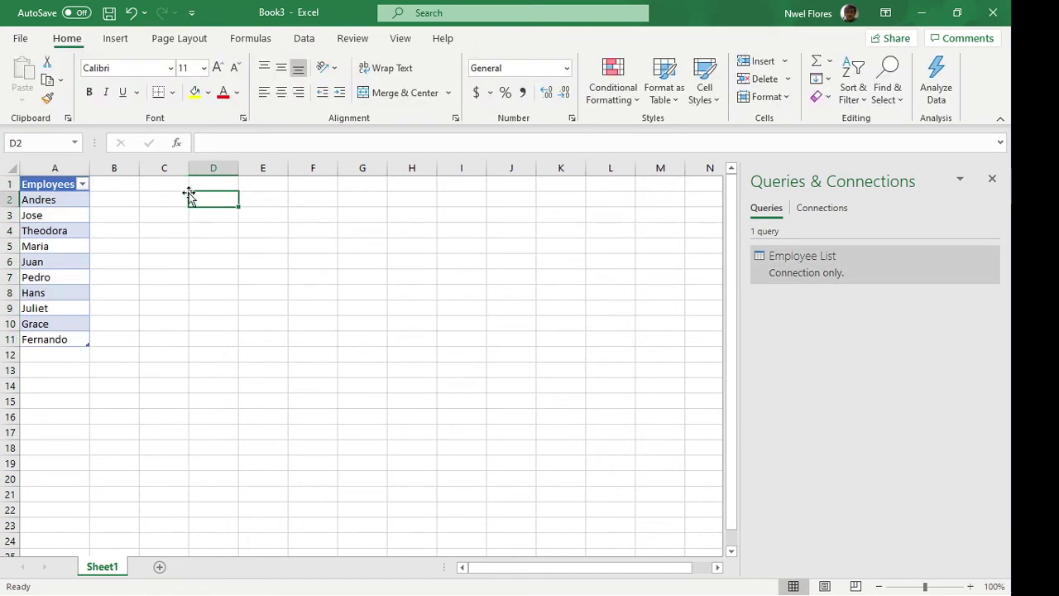
left_click(176, 181)
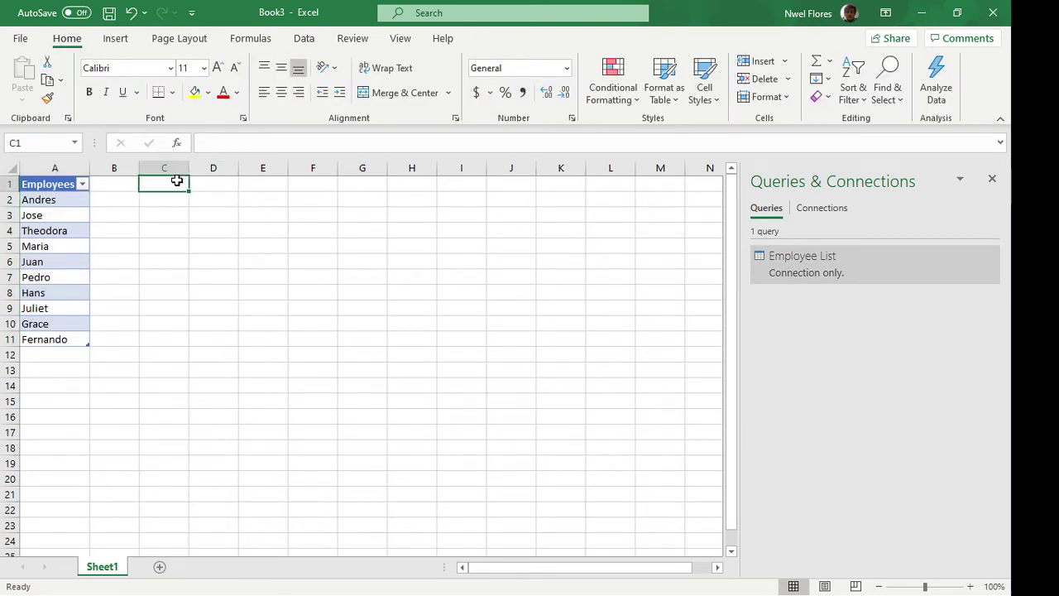
Step: Import Sheet1 from the Tickets 3-11.xlsx workbook and open it in Power Query for transforming
left_click(304, 39)
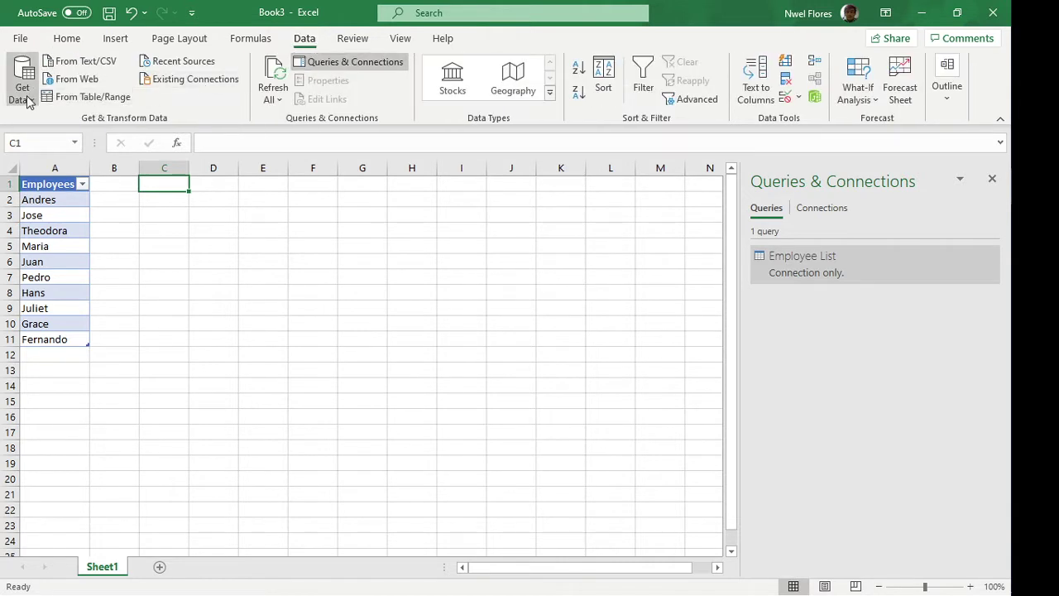
left_click(27, 100)
mouse_move(47, 137)
left_click(225, 127)
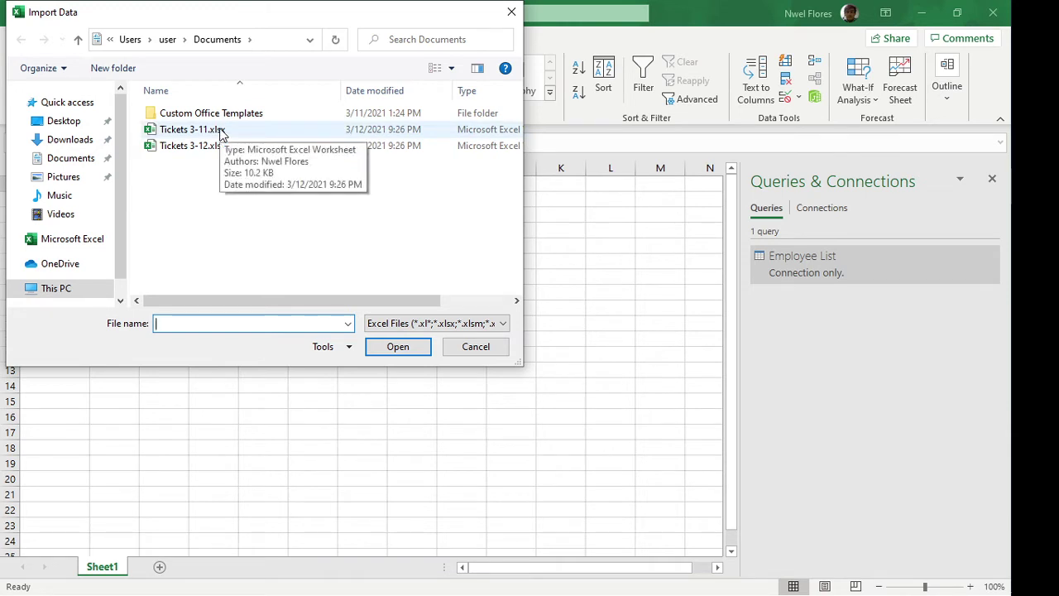
left_click(222, 133)
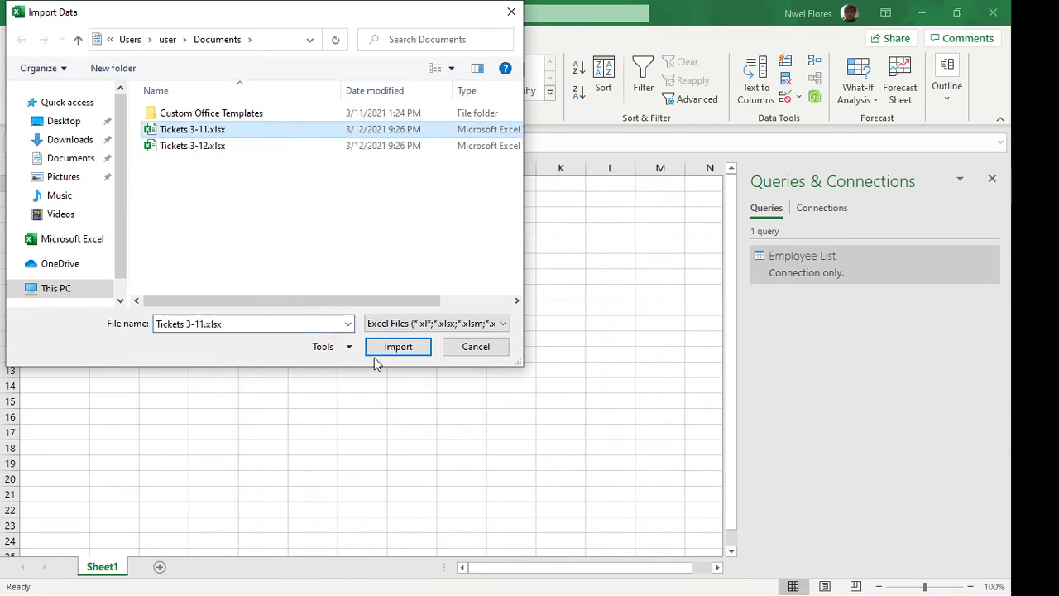
left_click(398, 347)
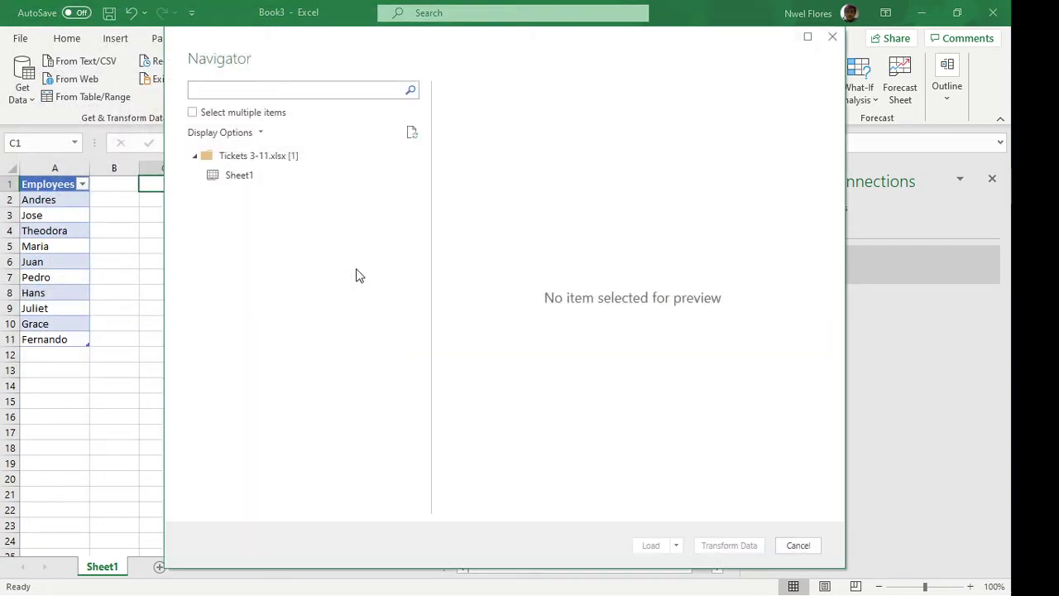
left_click(274, 180)
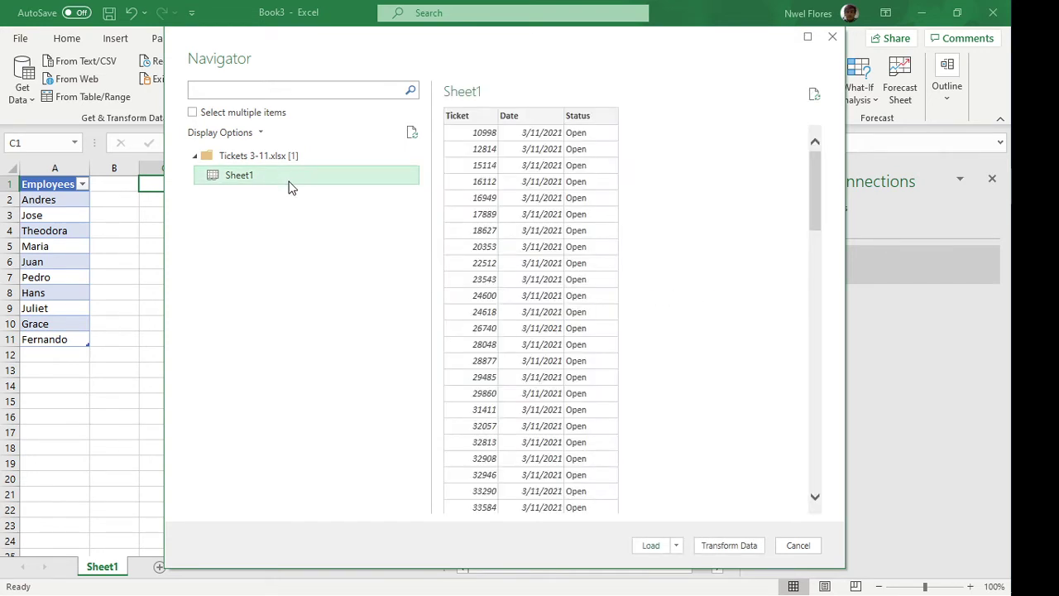
left_click(730, 545)
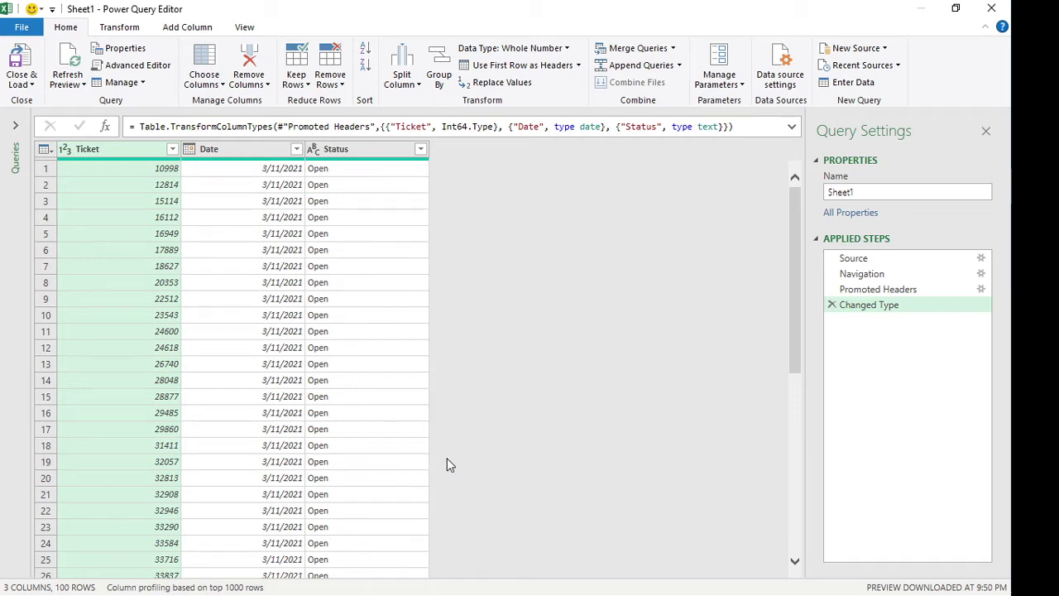
Step: Rename the Sheet1 query to 'Tickets'
left_click(868, 192)
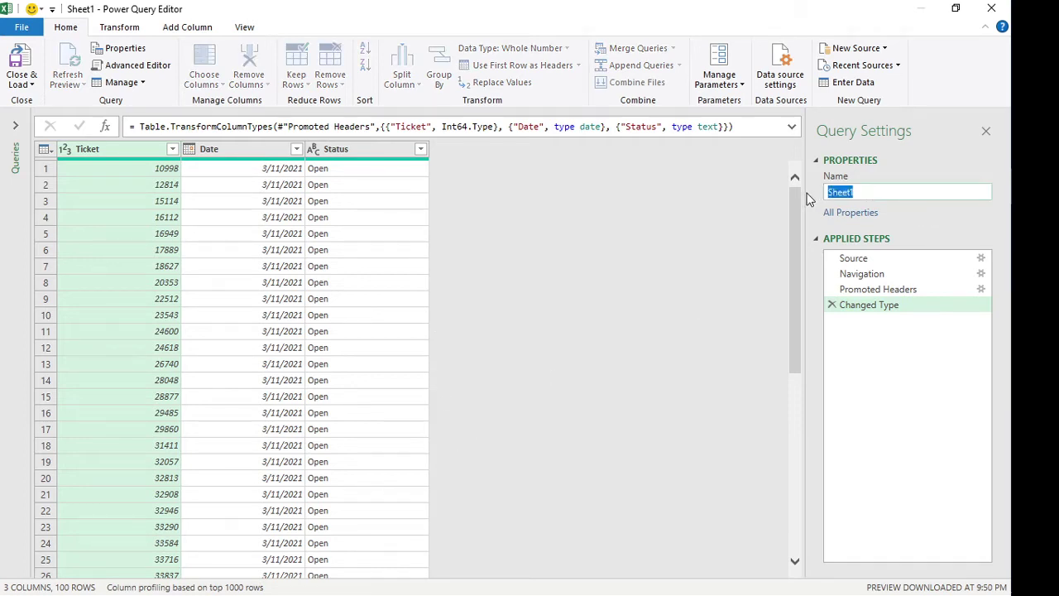
type("Tickets")
left_click(626, 273)
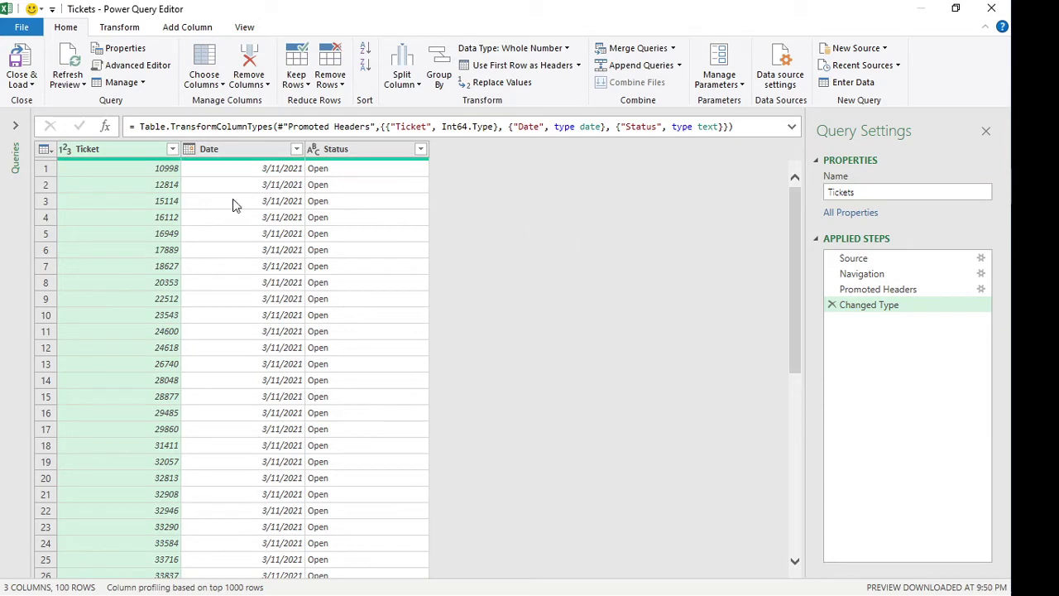
Step: Expand the Queries pane and bring up the context menu of the Employee List query
left_click(13, 163)
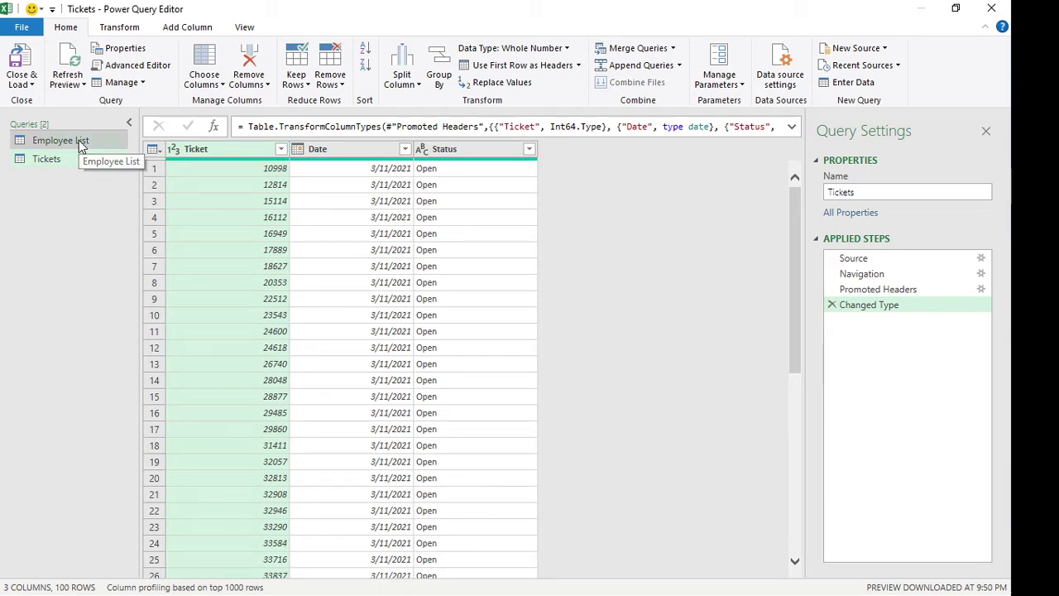
left_click(80, 142)
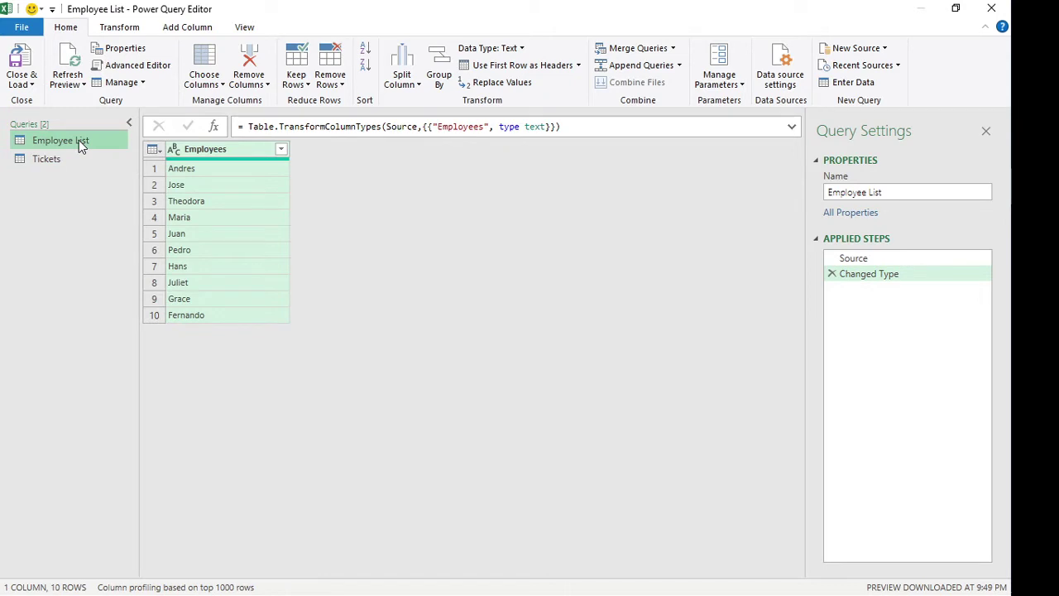
right_click(80, 141)
Step: Create a reference to Employee List that counts its rows (10), and name it 'ListCount'
left_click(137, 244)
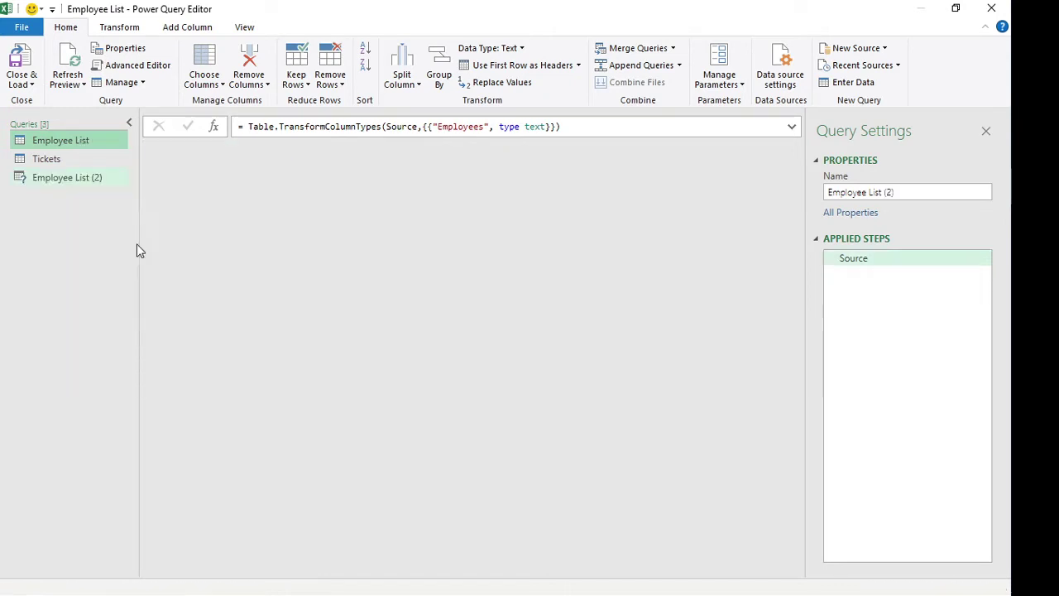
left_click(121, 28)
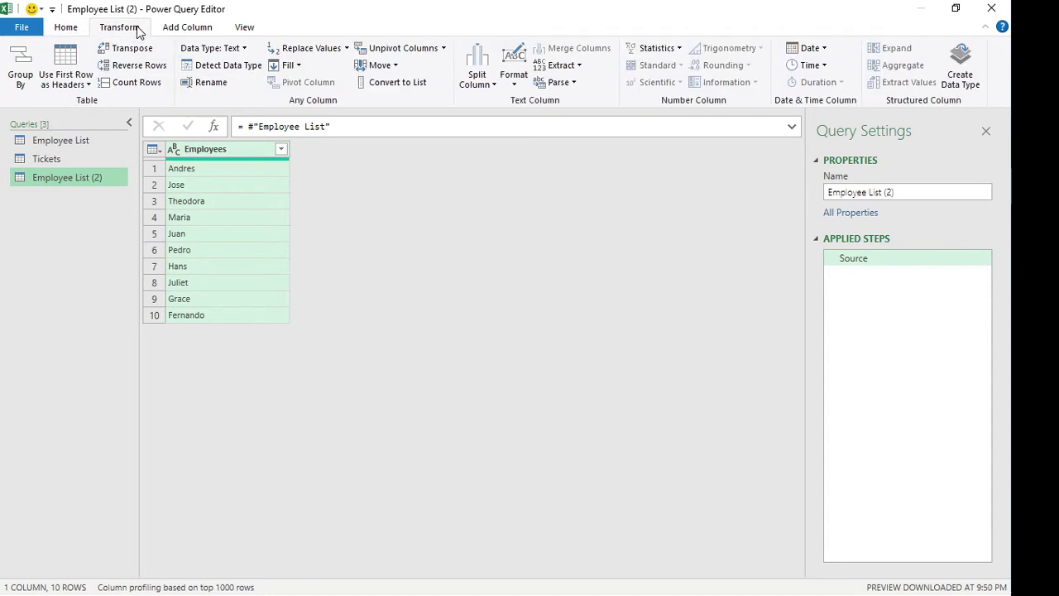
left_click(137, 82)
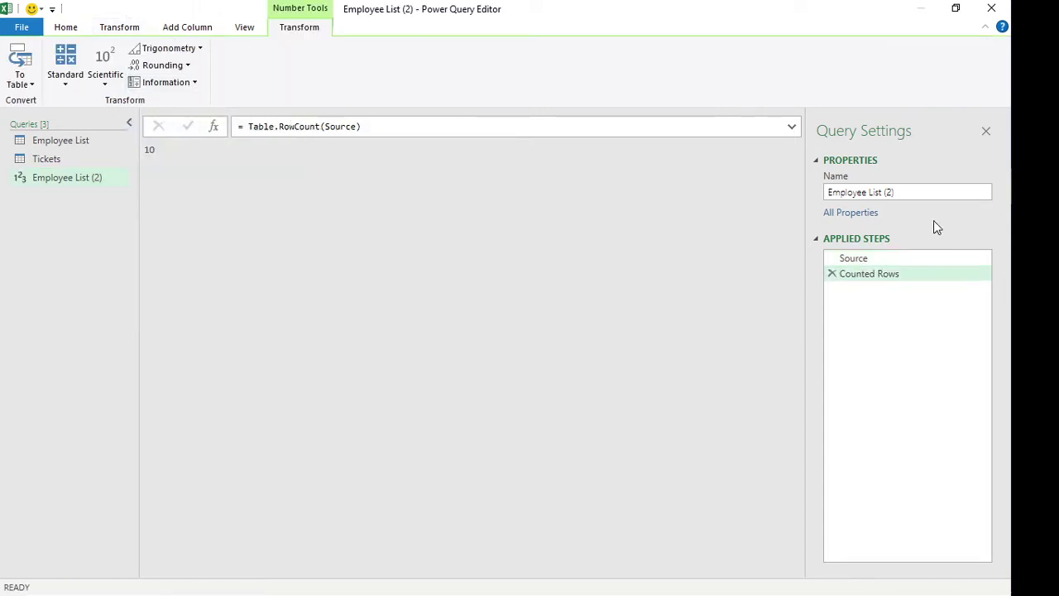
left_click(917, 190)
left_click_drag(940, 191, 786, 196)
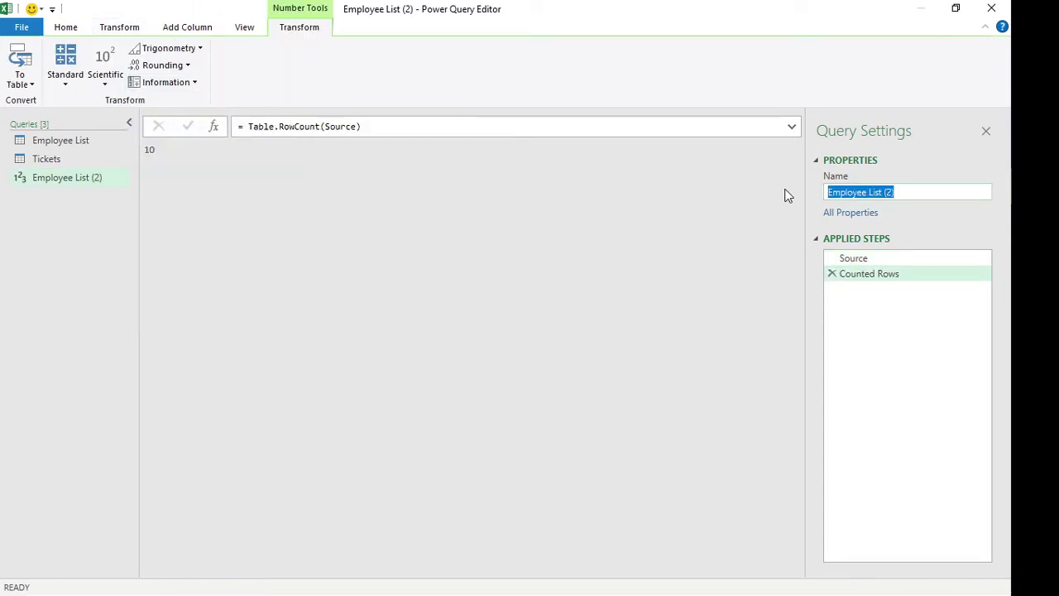
type("ListCount")
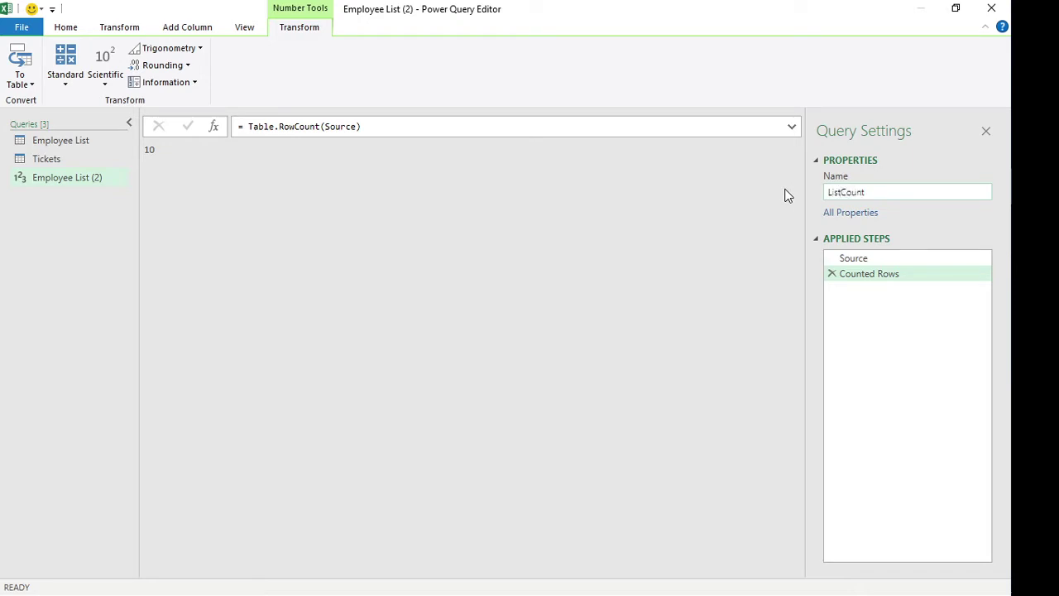
left_click(556, 287)
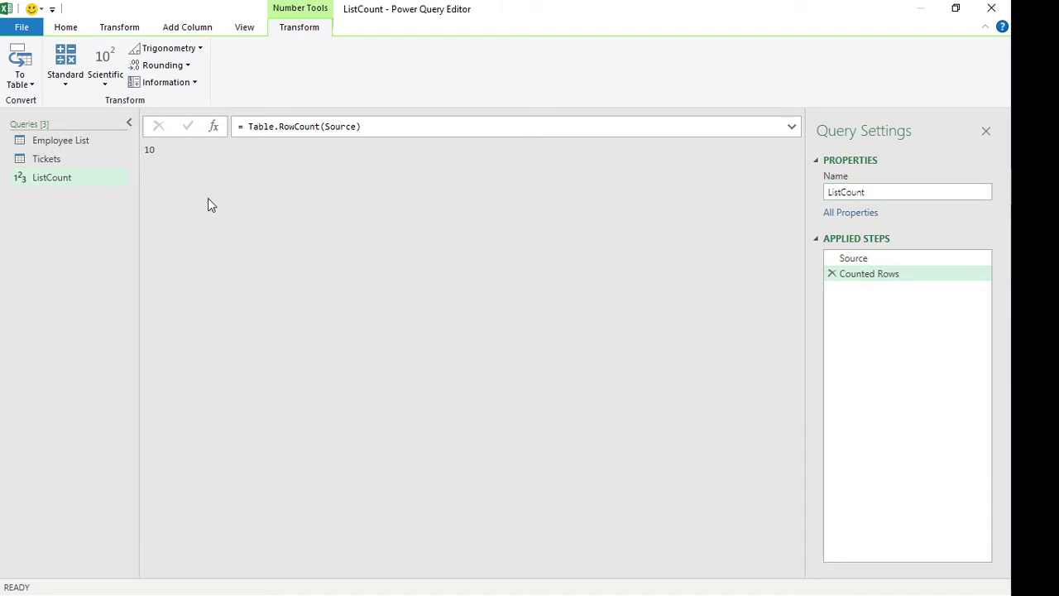
Step: Add an Index column starting from 1 to the Employee List query
left_click(65, 144)
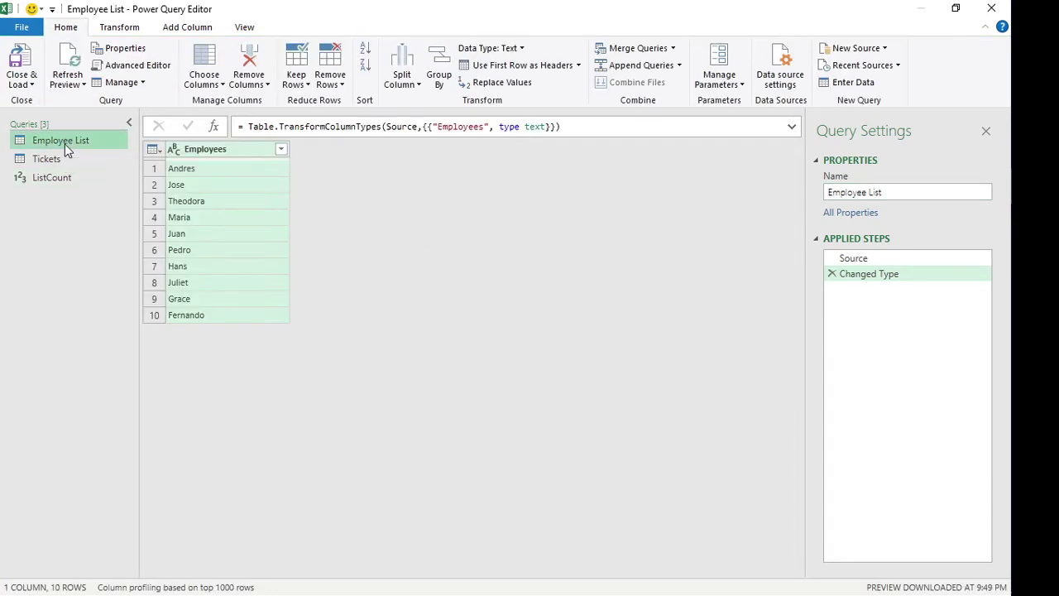
left_click(184, 35)
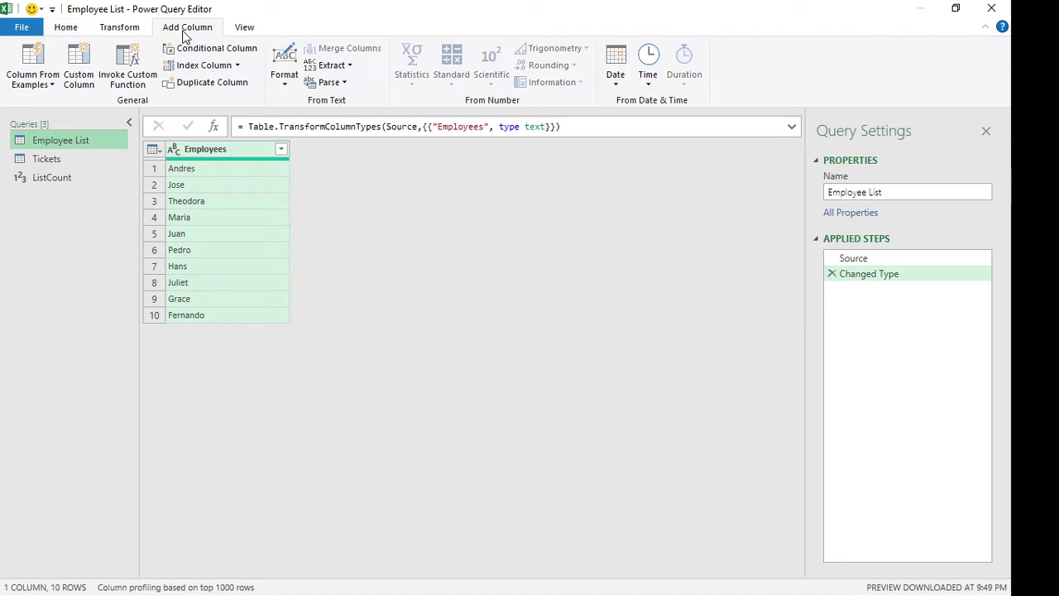
left_click(237, 67)
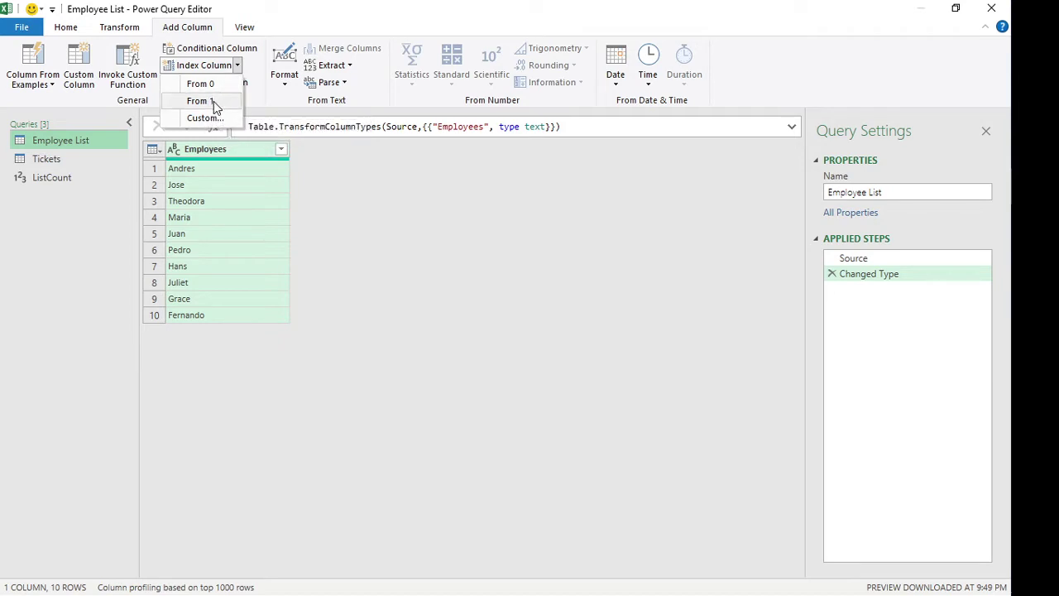
left_click(213, 101)
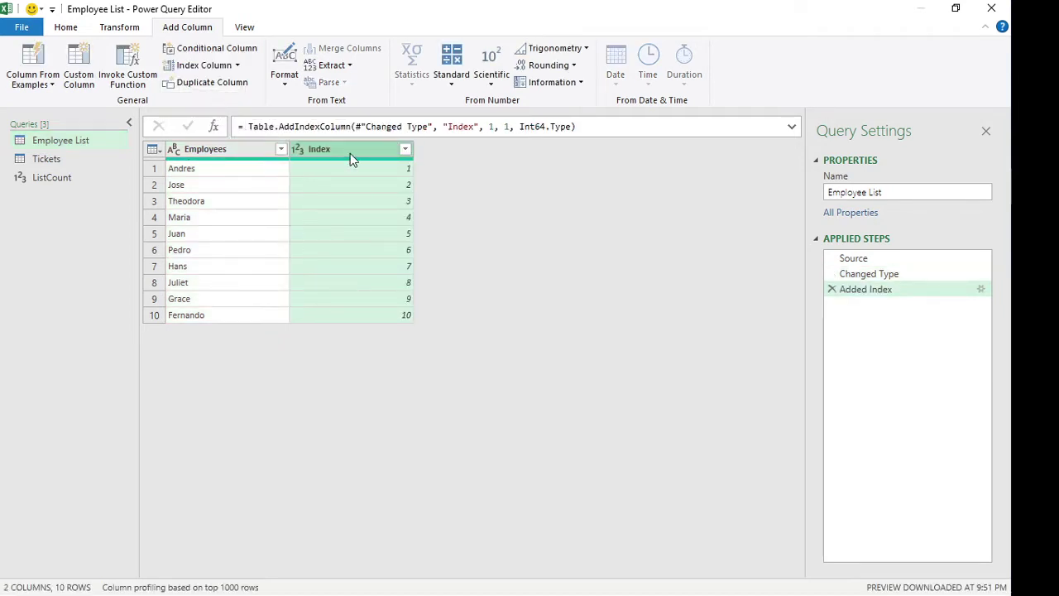
Step: Add an Index column starting from 1 to the Tickets query
left_click(78, 158)
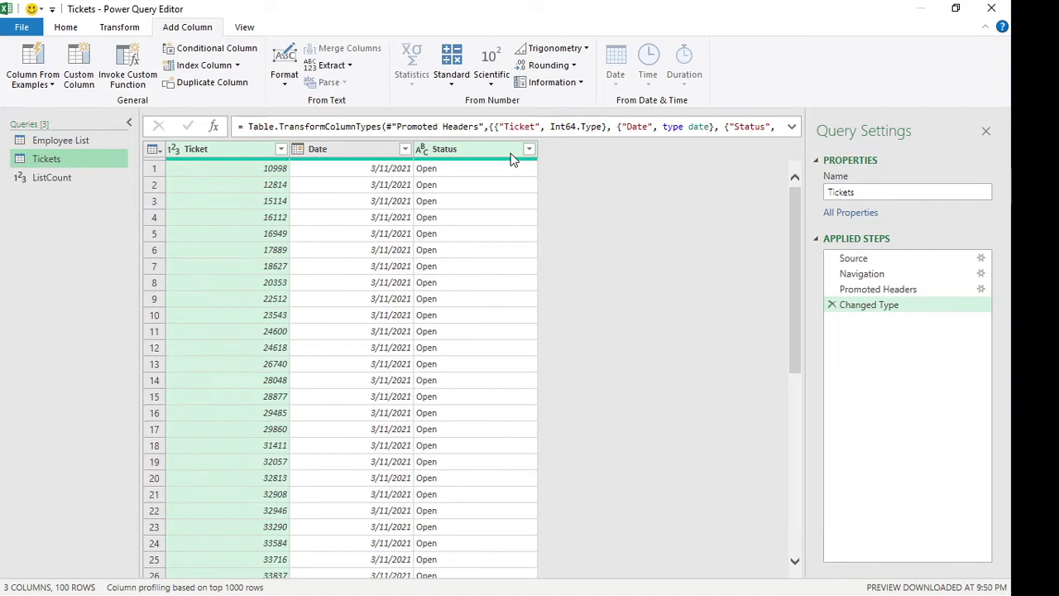
left_click(511, 152)
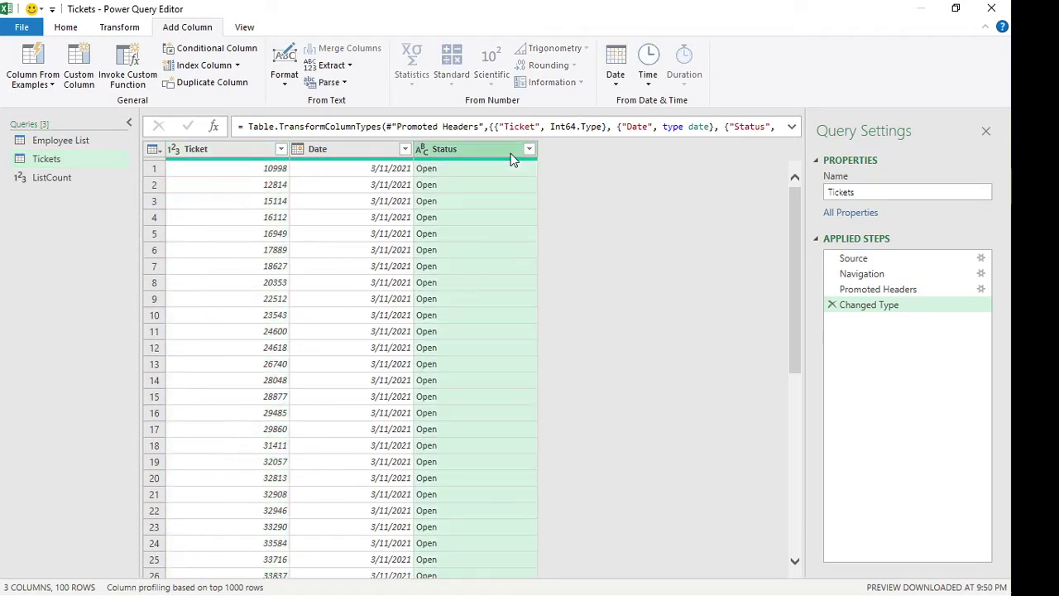
left_click(237, 65)
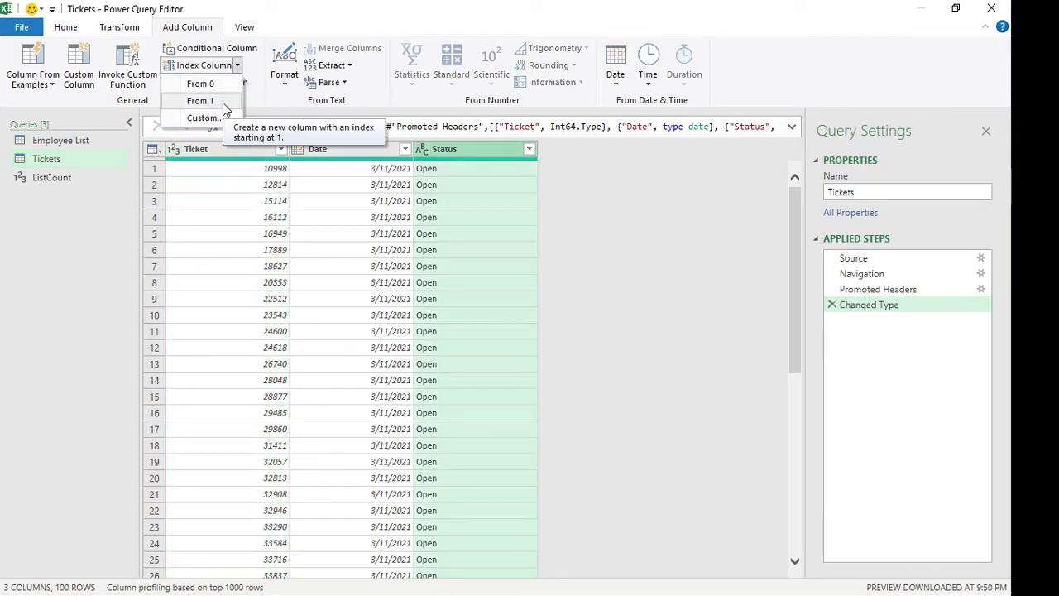
left_click(223, 103)
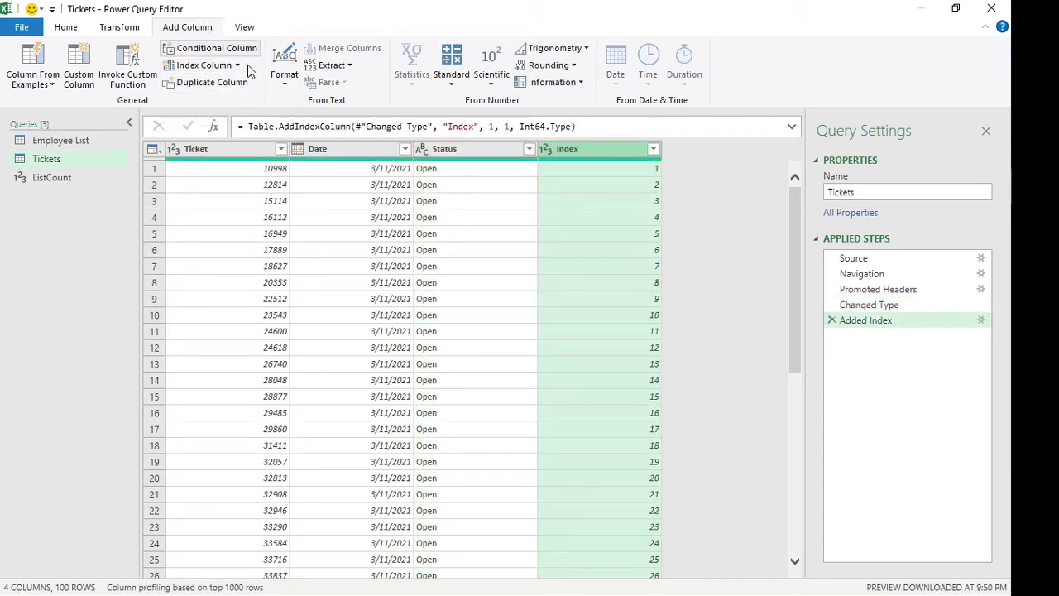
Step: Add a Modulo column to Tickets that divides Index by 10
left_click(452, 74)
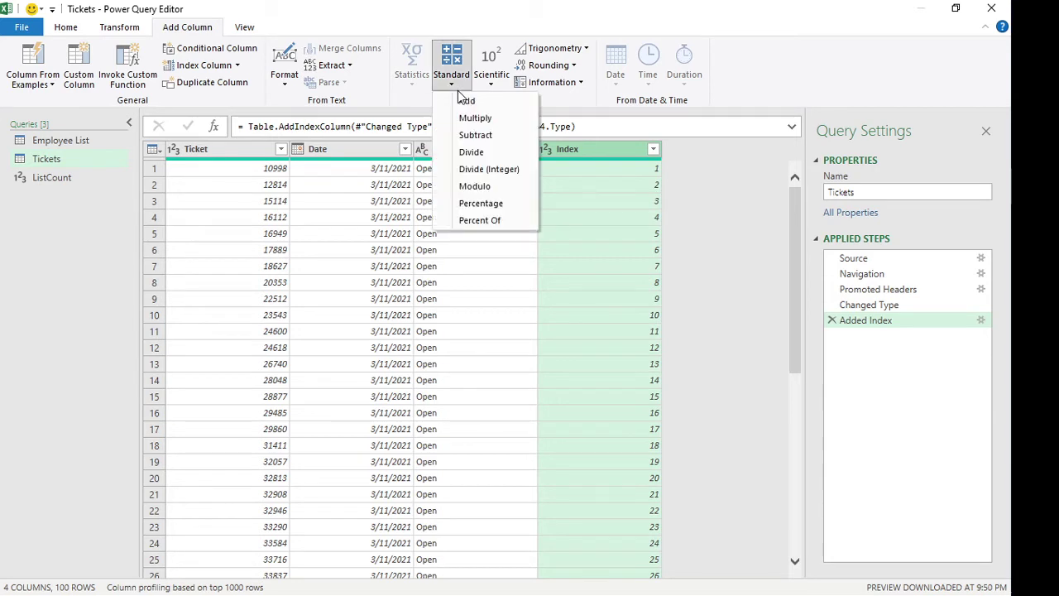
left_click(511, 191)
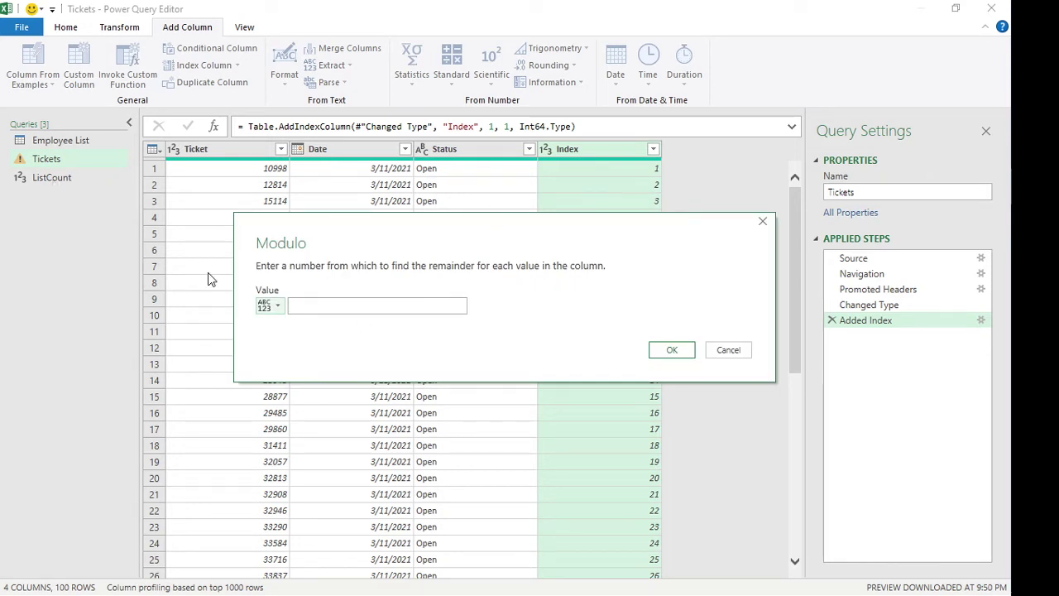
left_click(370, 304)
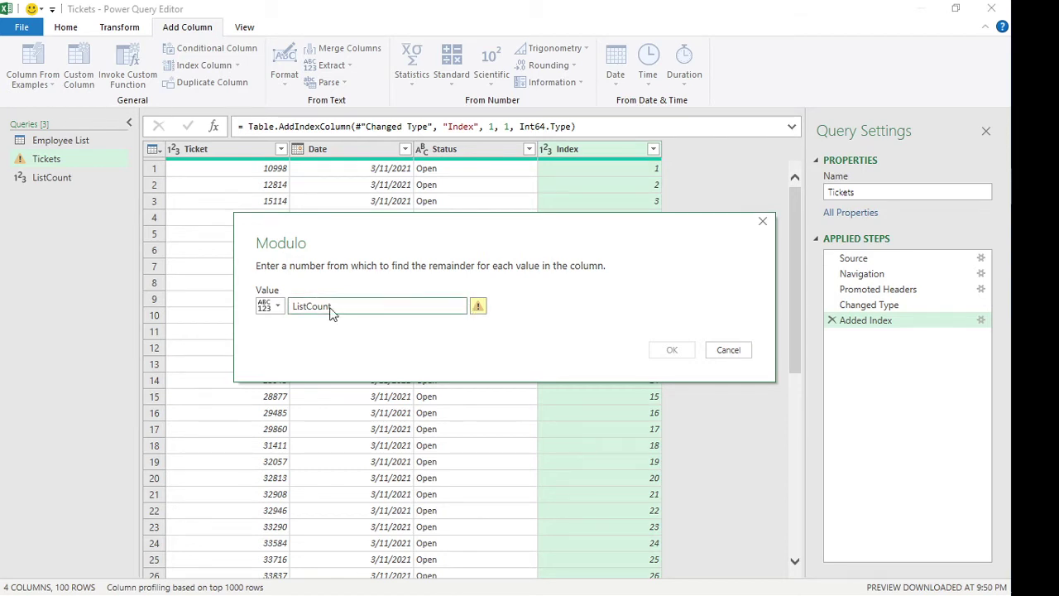
double_click(391, 306)
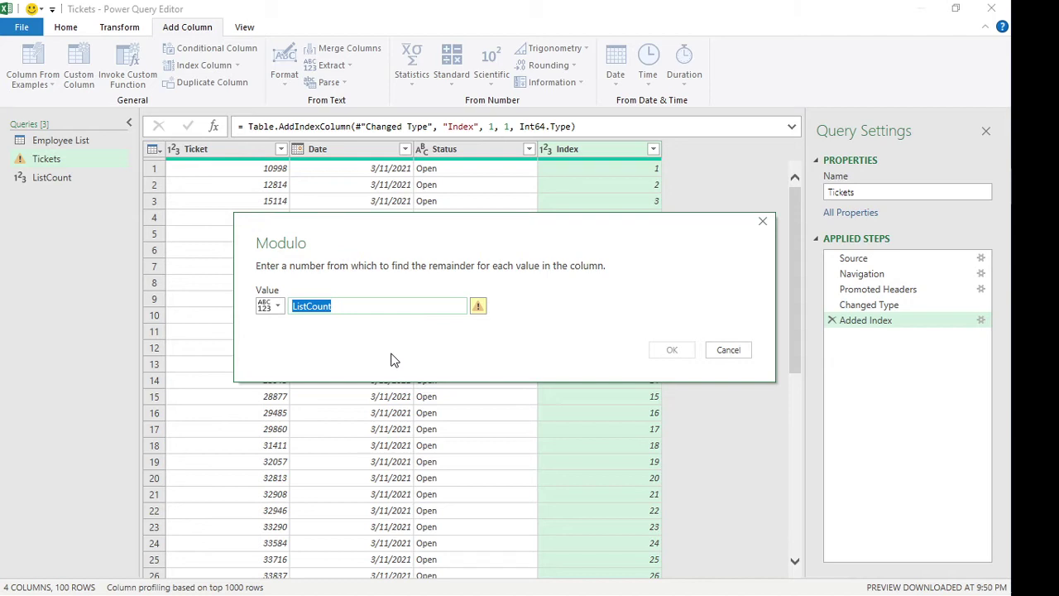
type("10")
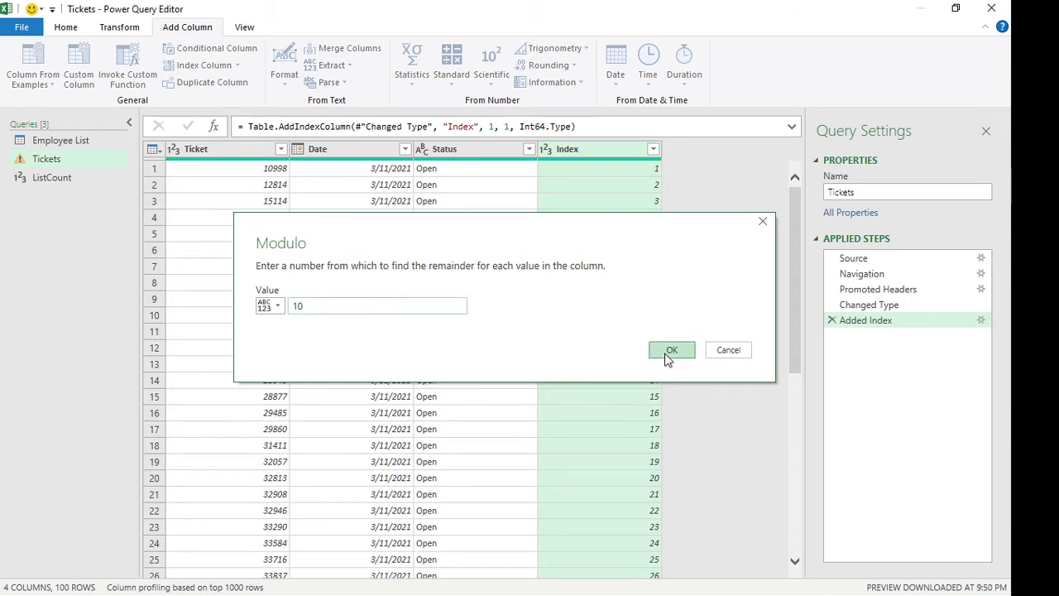
left_click(672, 350)
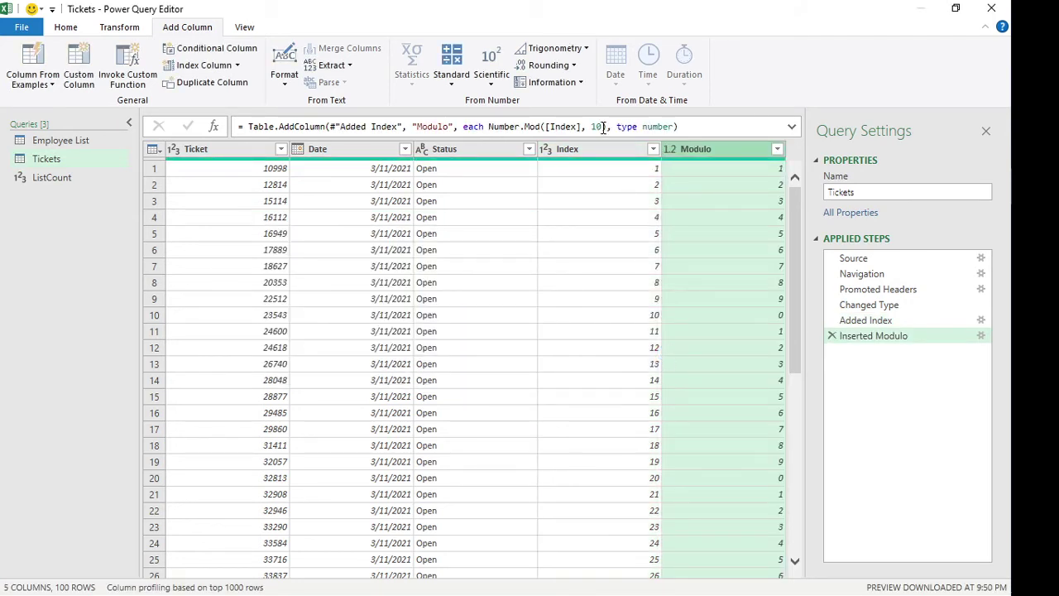
Step: In the formula bar, change the Number.Mod divisor from 10 to ListCount
left_click(603, 127)
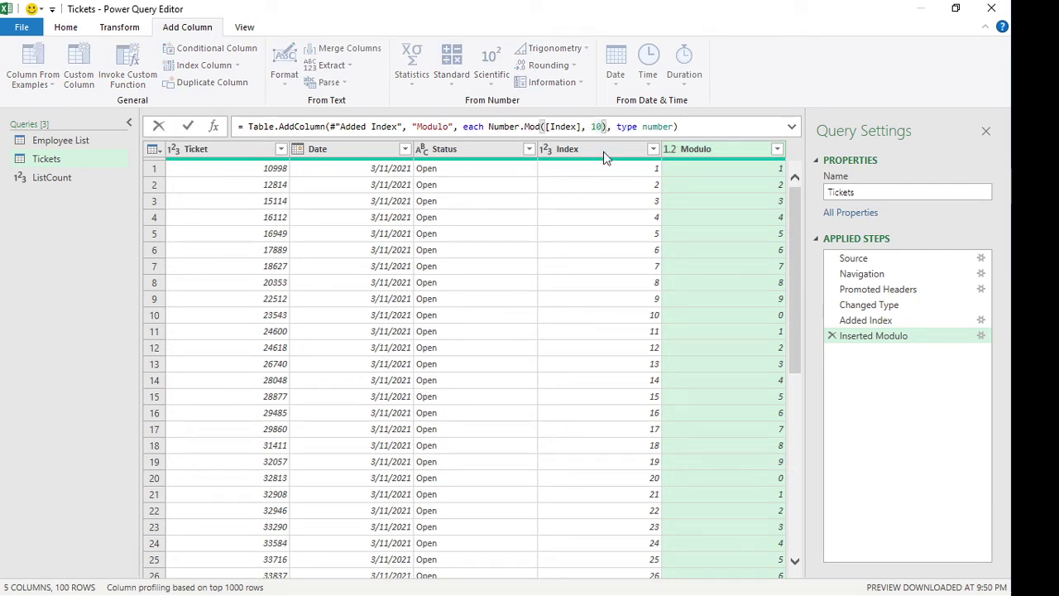
key("shift+Left")
key("shift+Left")
type("ListC")
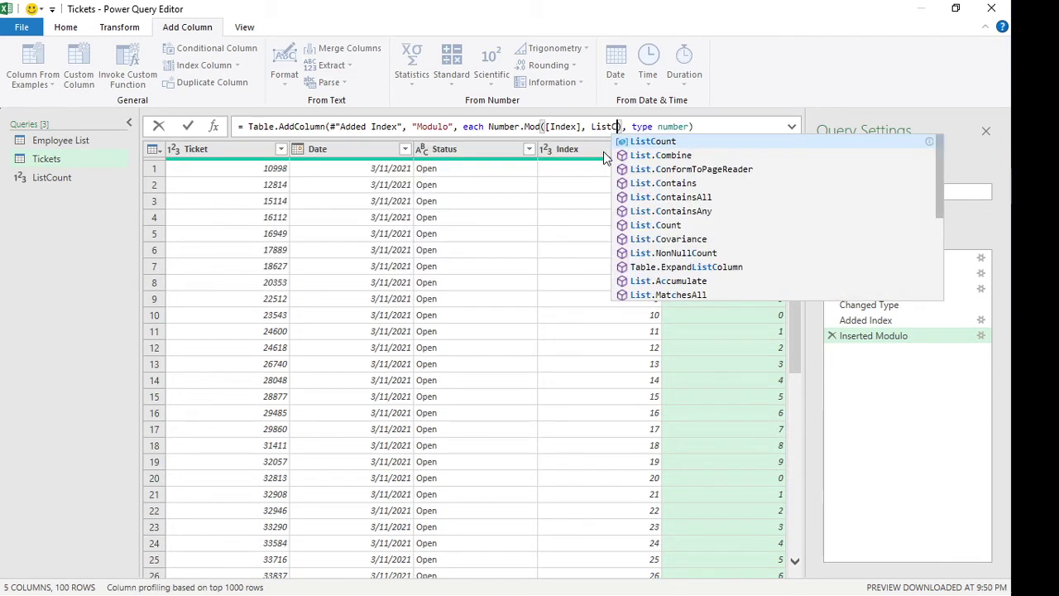
type("ount")
key("Escape")
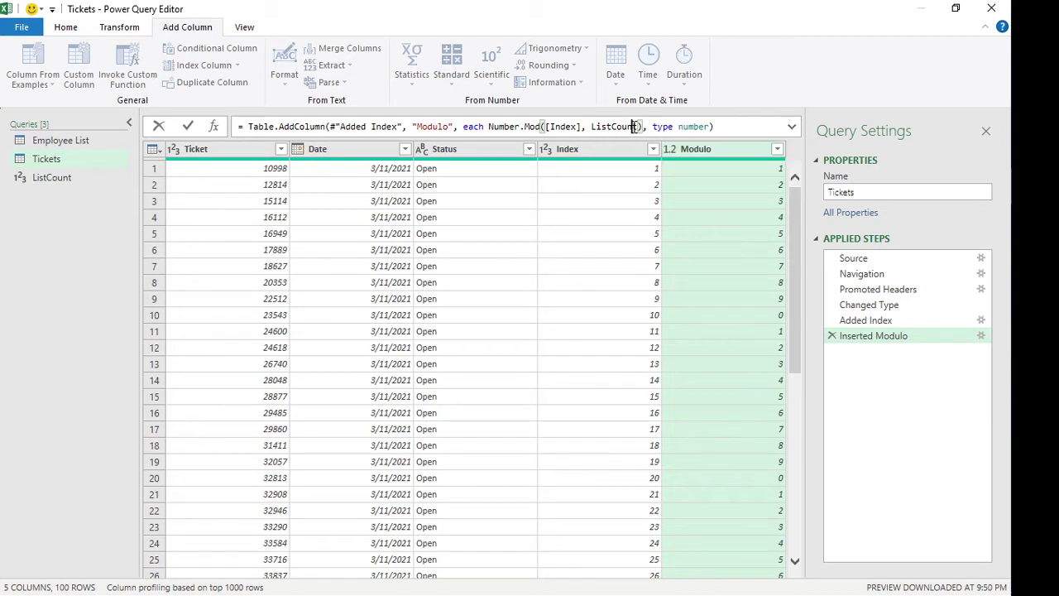
left_click(634, 127)
key("Return")
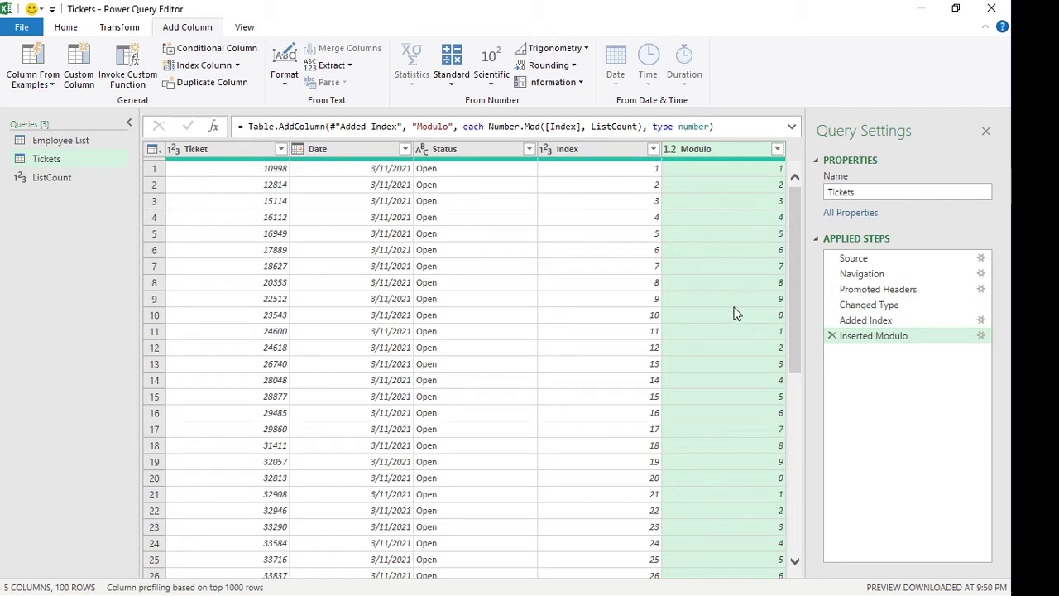
Step: After a glance at Employee List, add 1 to the Tickets Modulo formula so values run 1 to 10
left_click(91, 142)
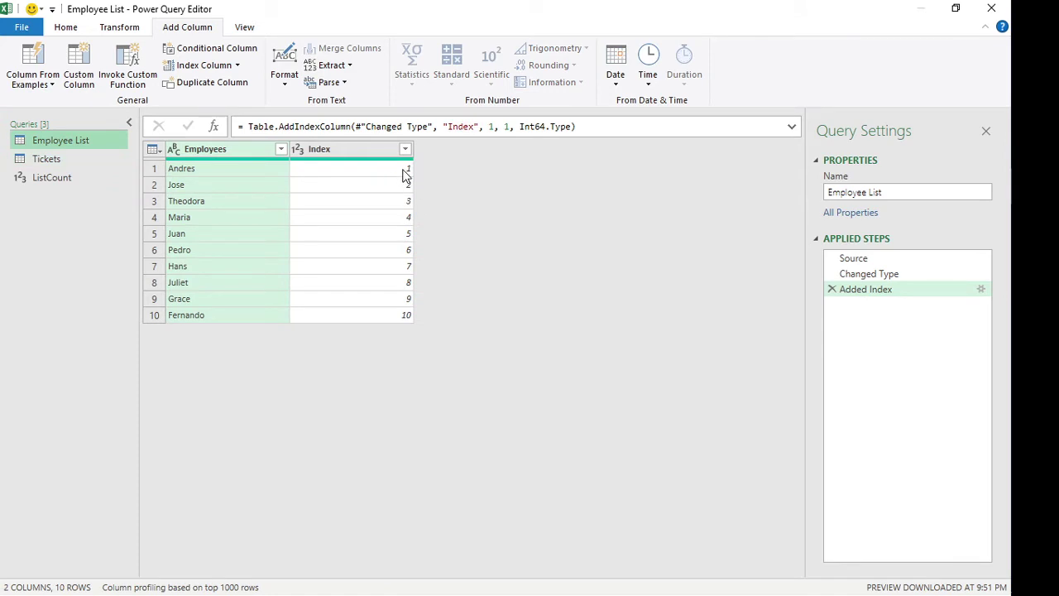
left_click(83, 161)
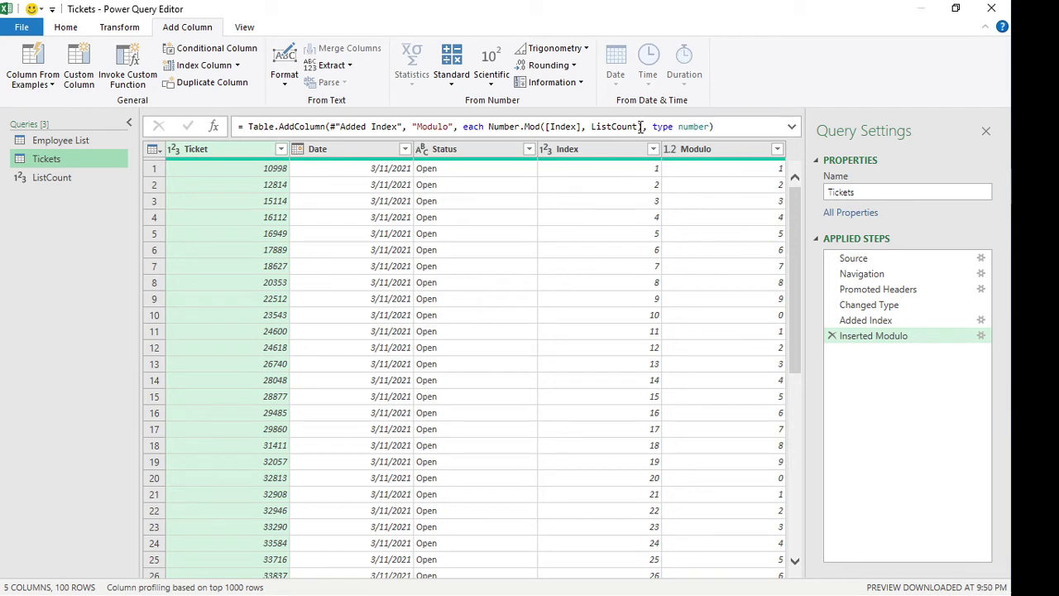
left_click(644, 127)
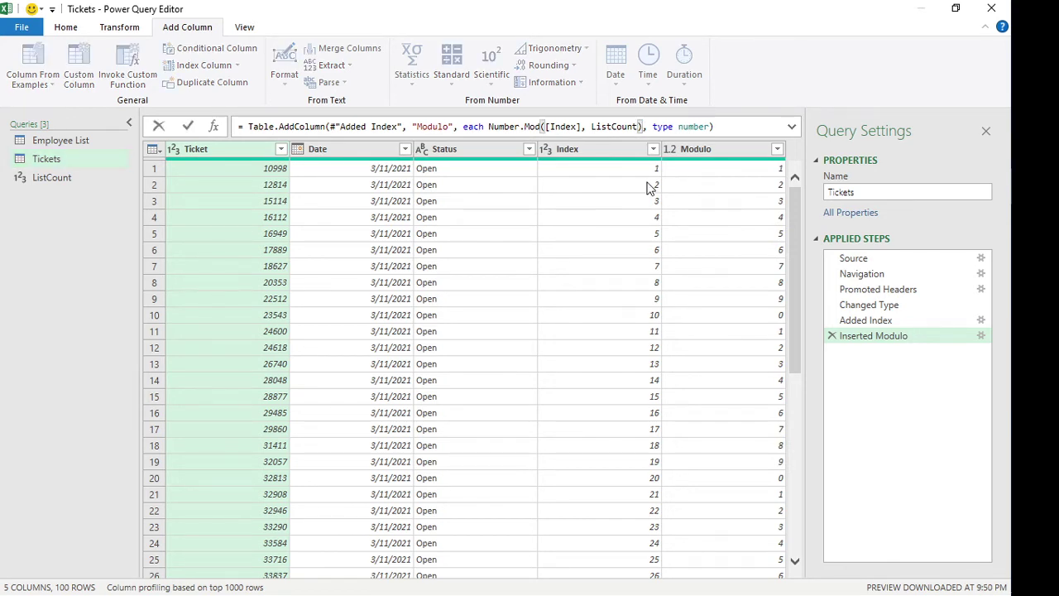
type("-1")
key("Return")
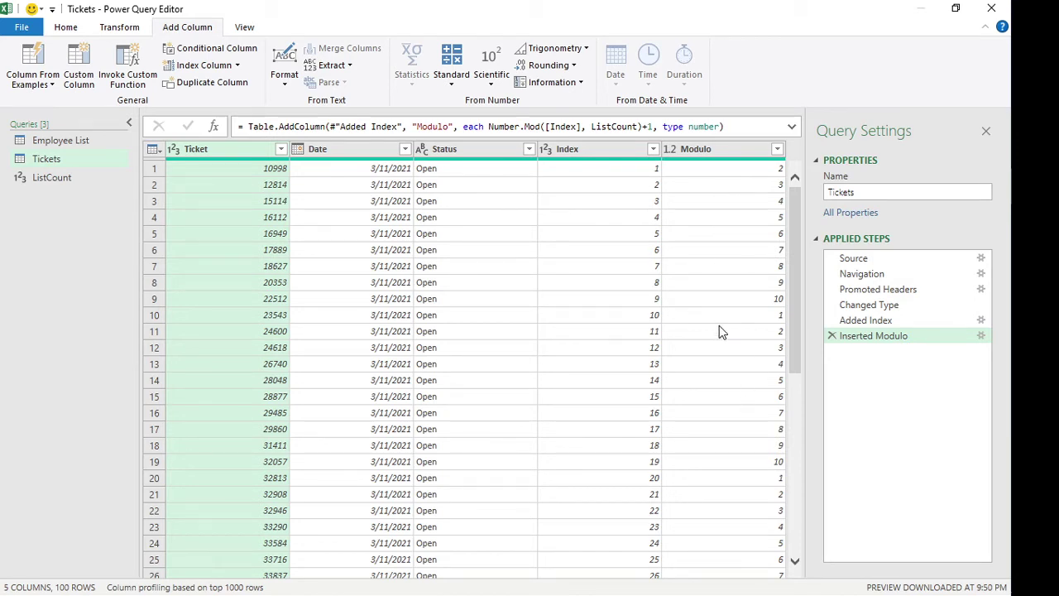
Step: Merge Employee List into Tickets, matching the Tickets Modulo column to the employee Index column
left_click(724, 154)
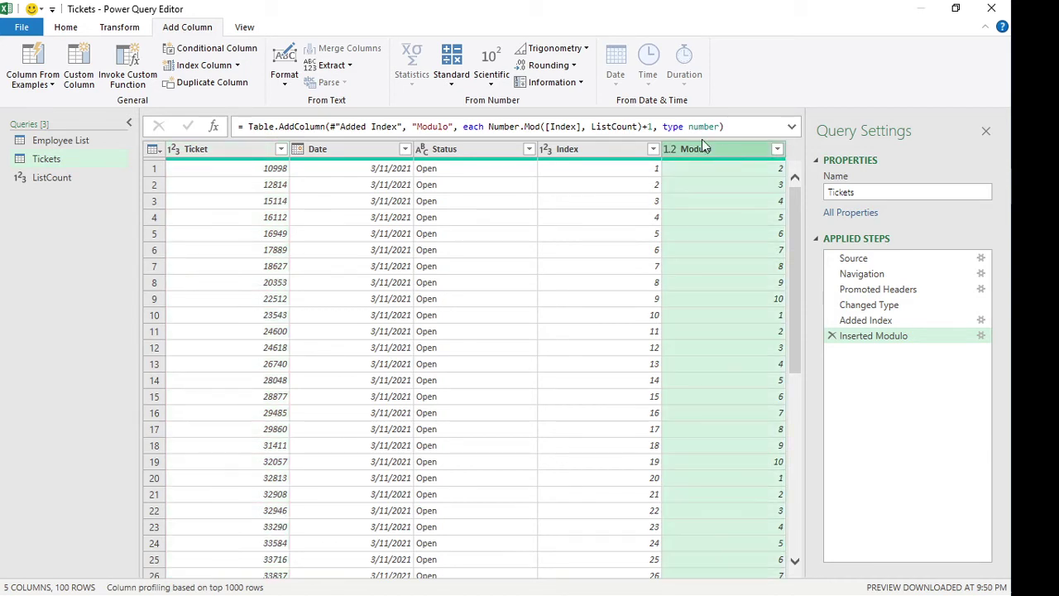
left_click(66, 28)
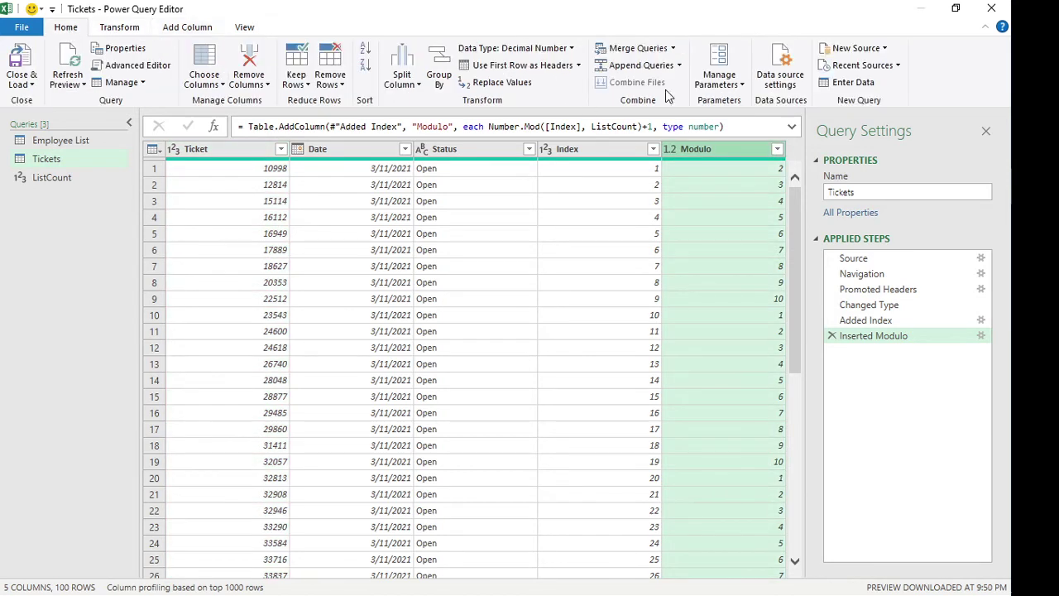
left_click(674, 50)
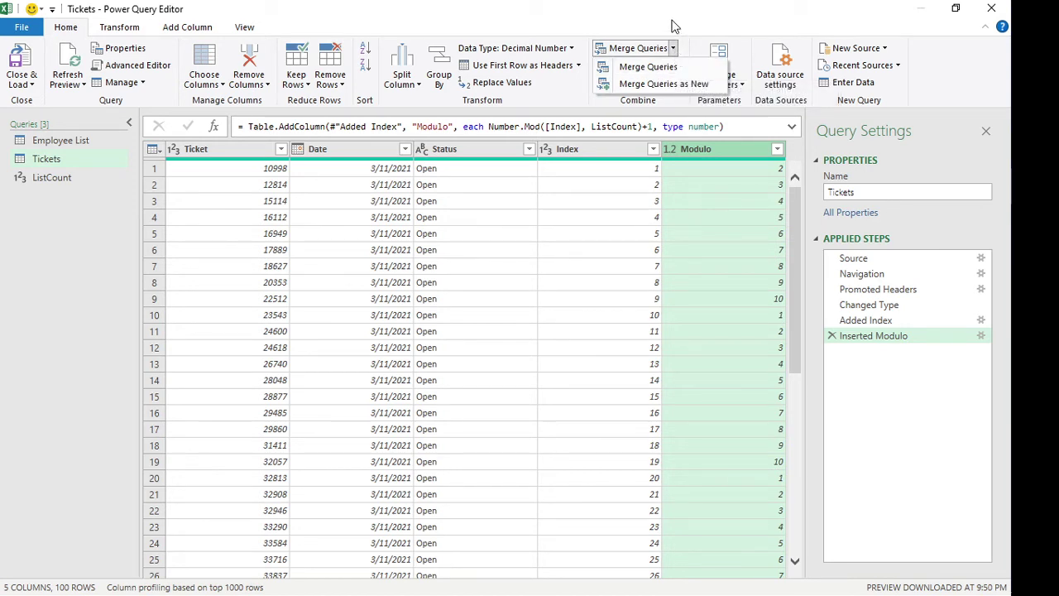
left_click(649, 67)
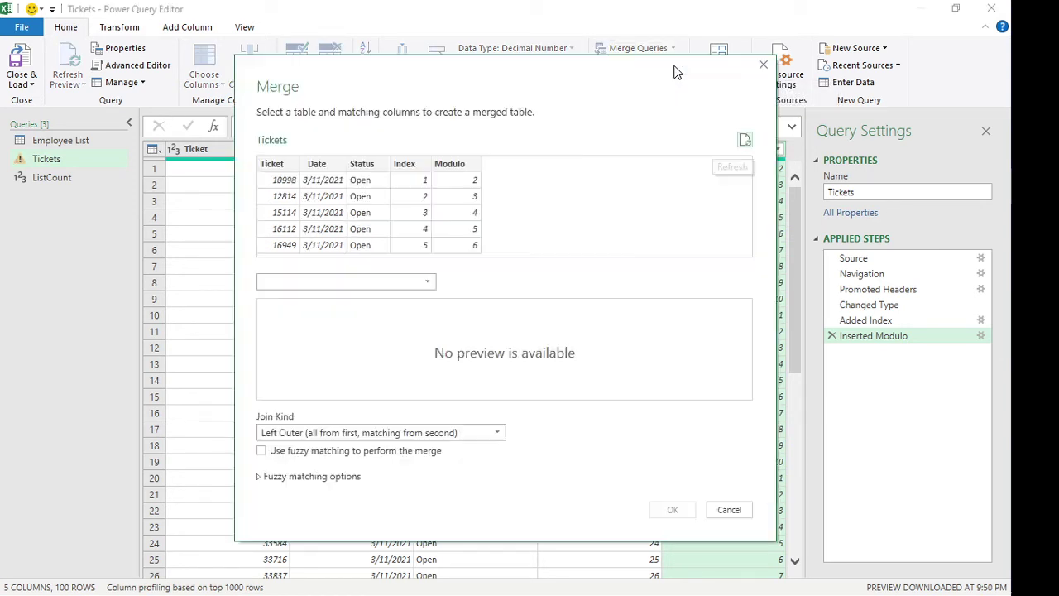
left_click(461, 168)
left_click(428, 284)
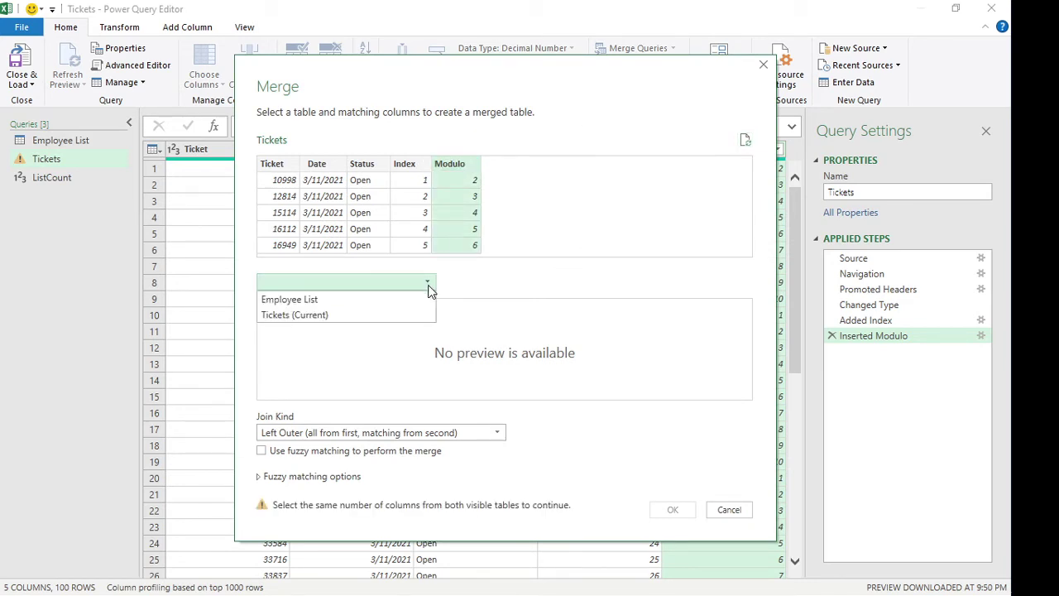
left_click(380, 299)
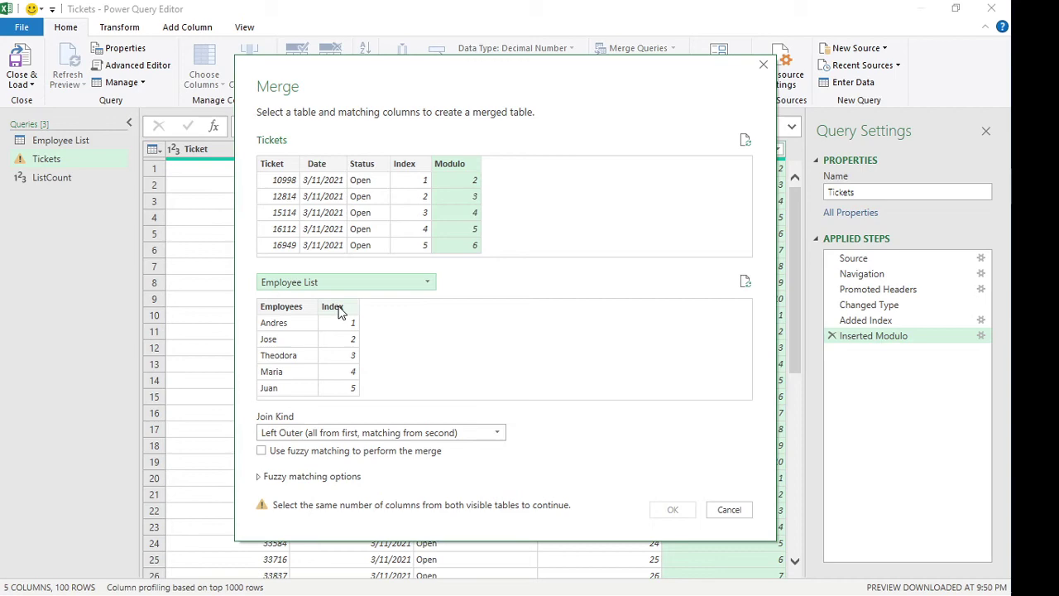
left_click(335, 308)
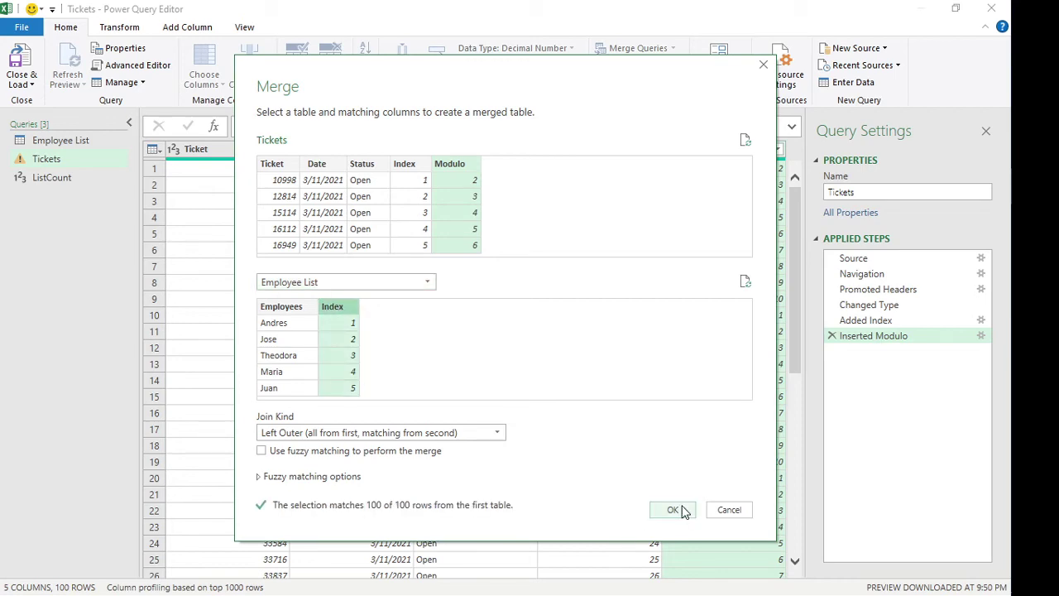
left_click(679, 509)
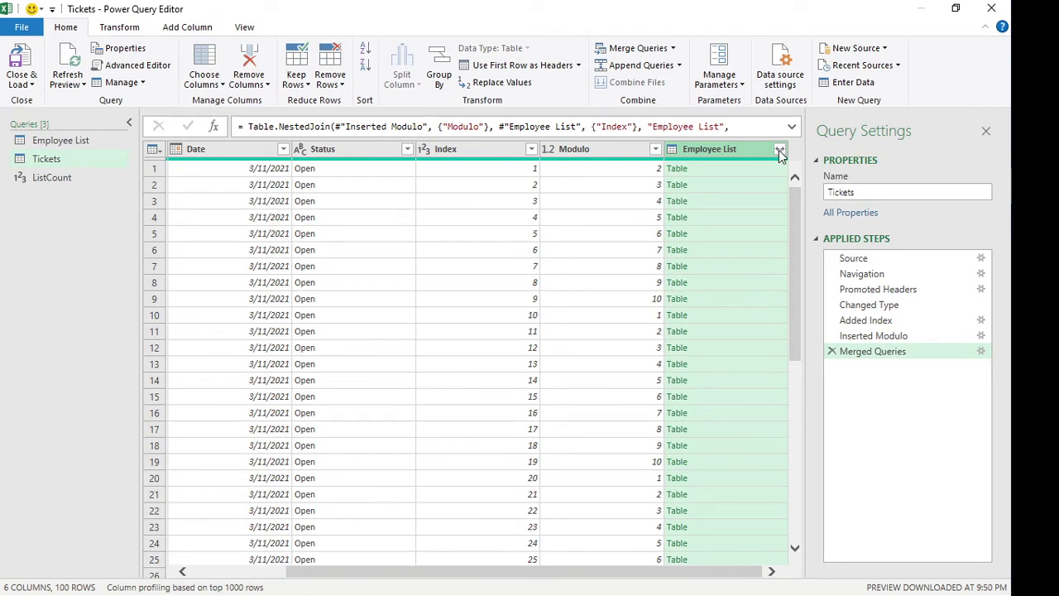
Step: Expand the merged employee column to Employees only, leaving out Index and the prefix
left_click(780, 150)
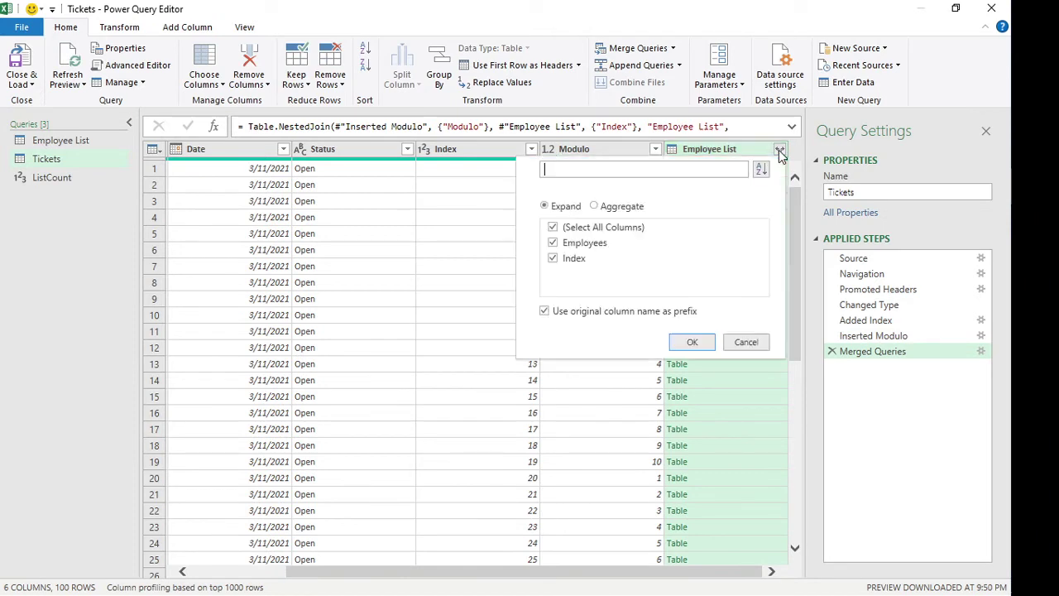
left_click(607, 319)
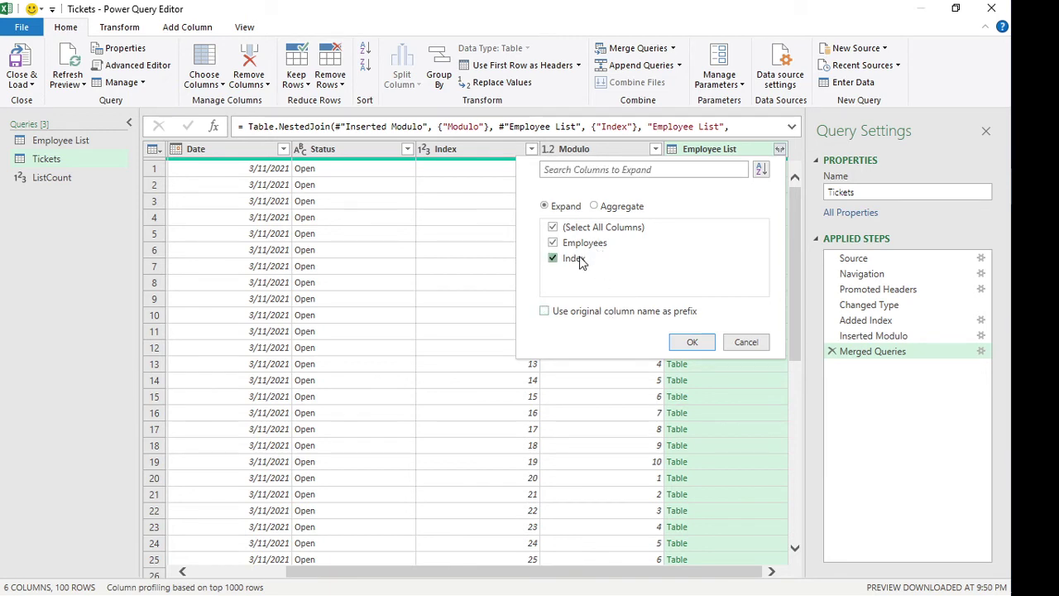
left_click(582, 261)
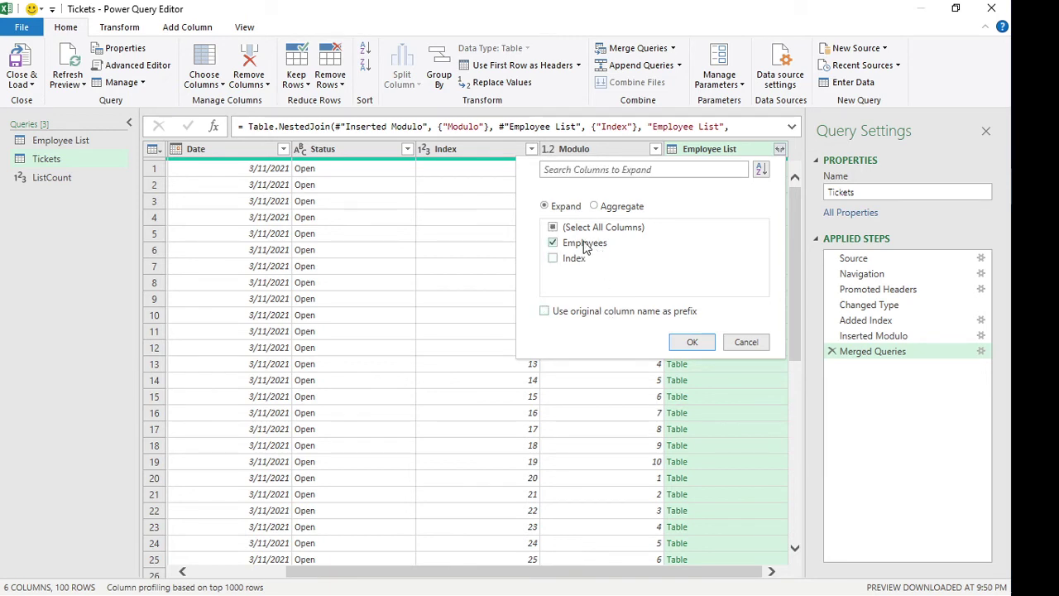
left_click(693, 343)
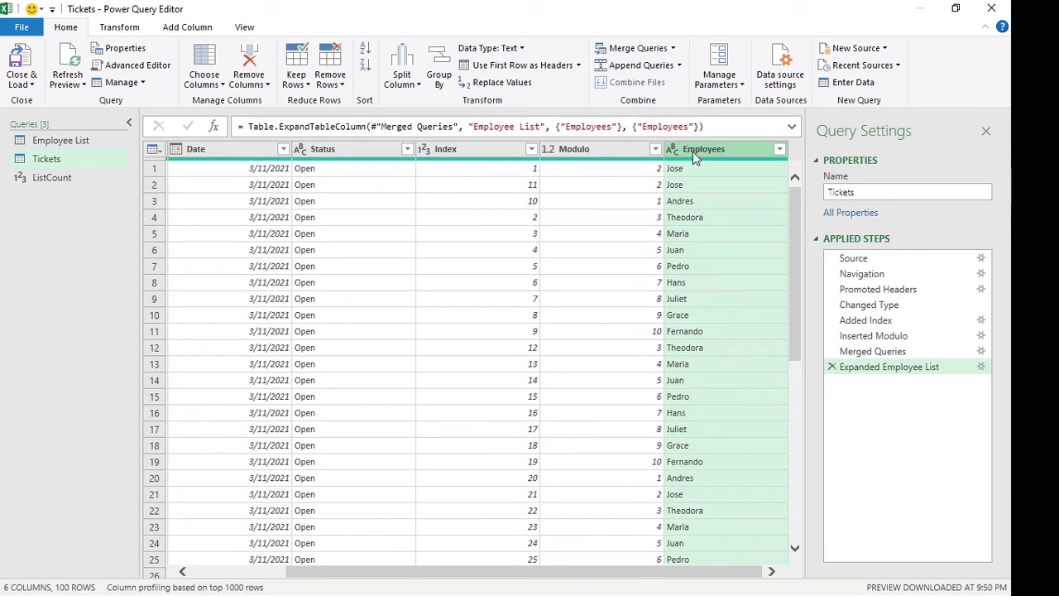
Step: Rename the expanded Employees column to 'Assigned To' in the formula
left_click(687, 127)
left_click_drag(690, 127, 643, 127)
type("Assigned")
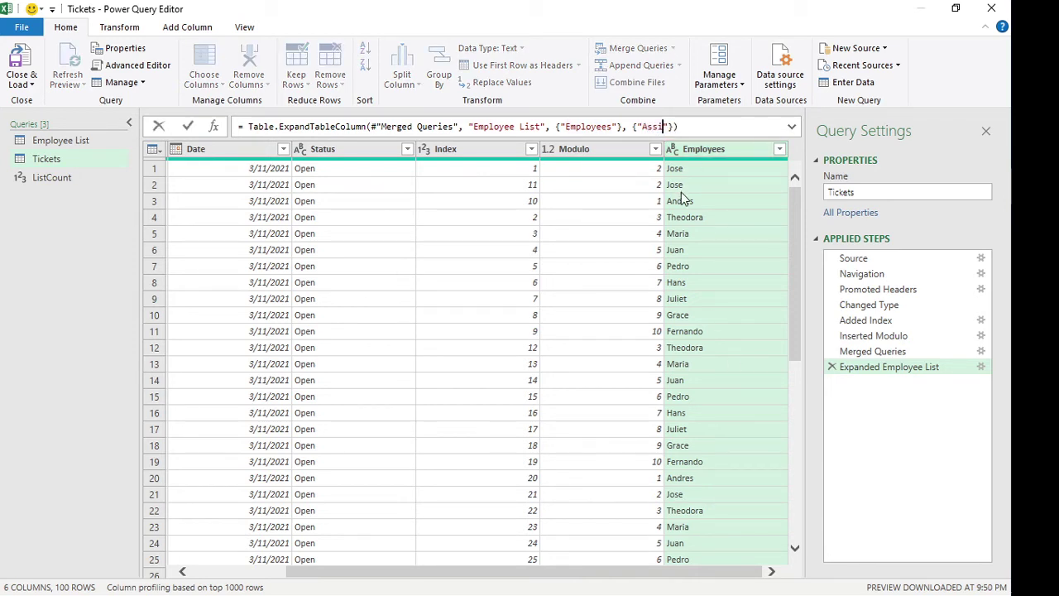
type(" To")
key("Return")
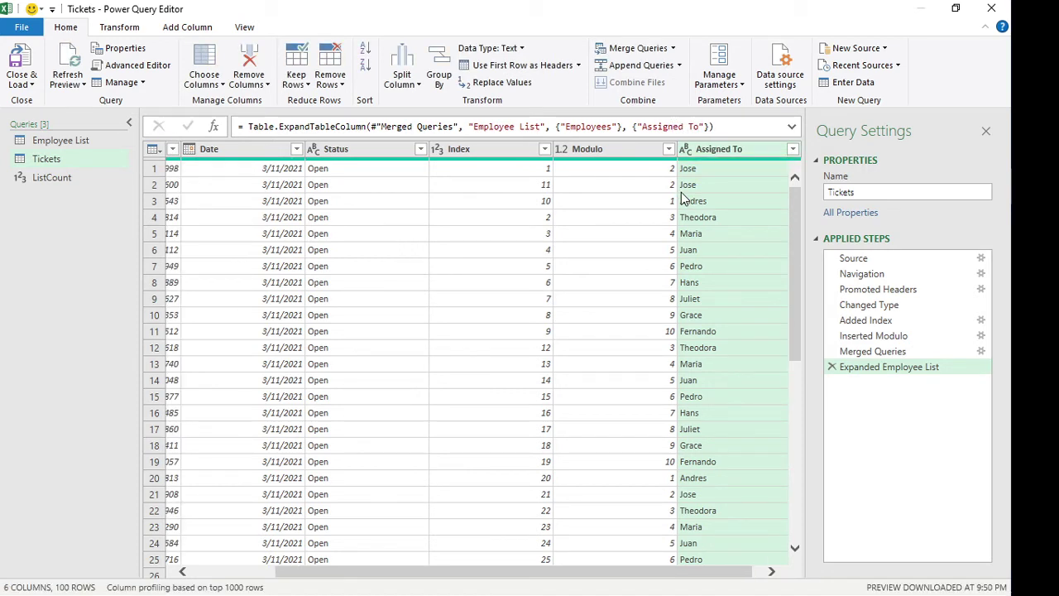
Step: Sort the tickets by the Index column in ascending order
left_click_drag(681, 577, 672, 577)
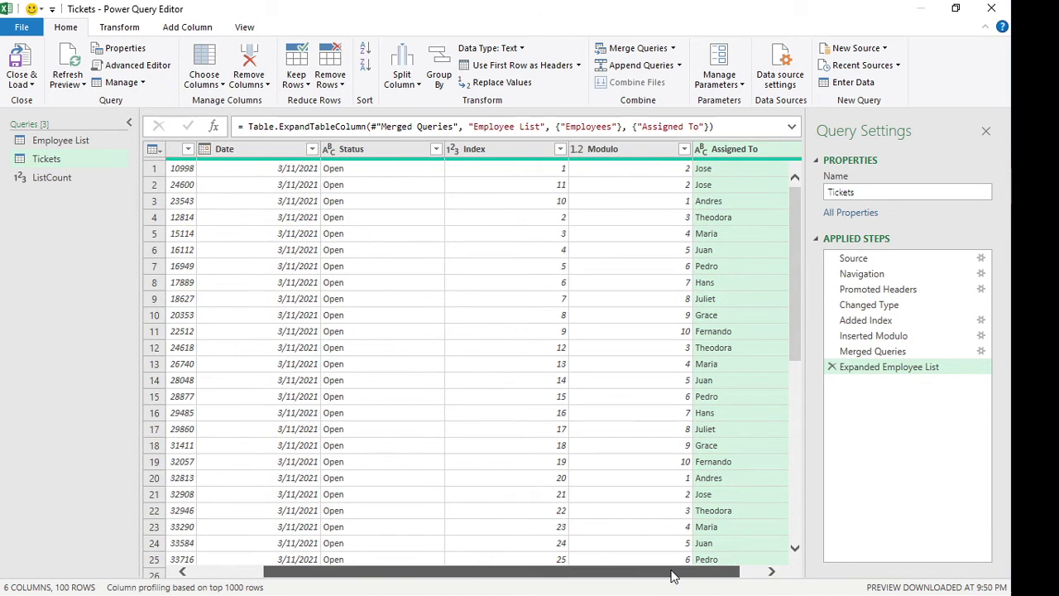
left_click(510, 152)
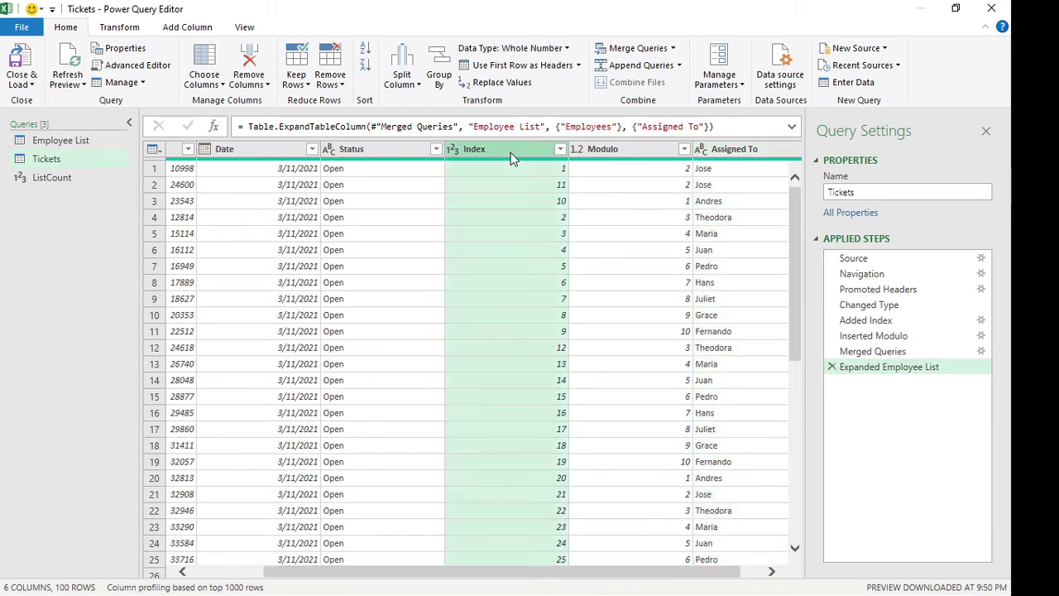
left_click(561, 151)
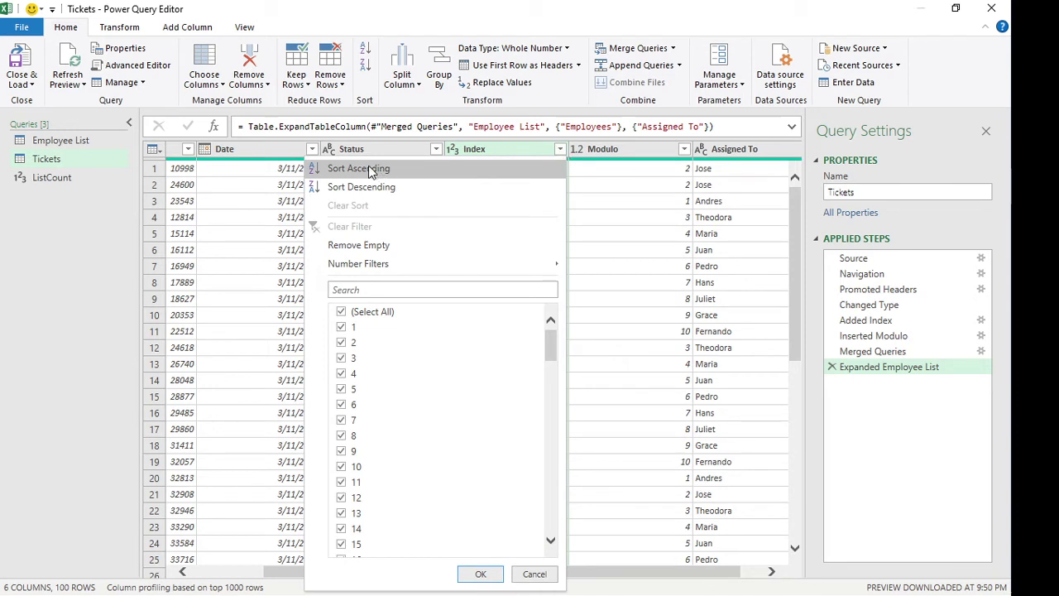
left_click(368, 170)
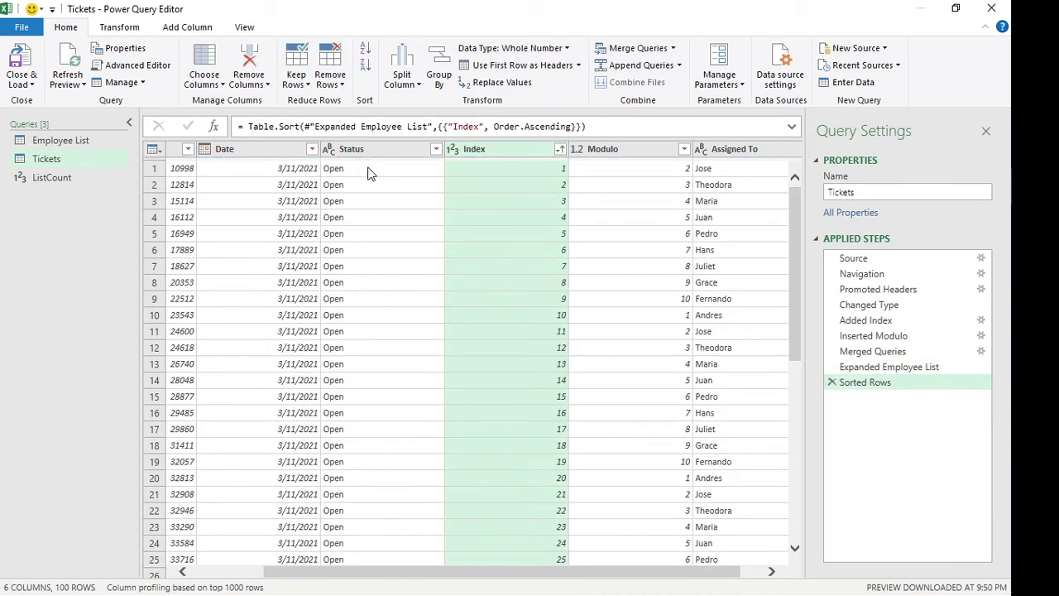
Step: Remove the Index and Modulo helper columns
left_click(631, 149, "ctrl")
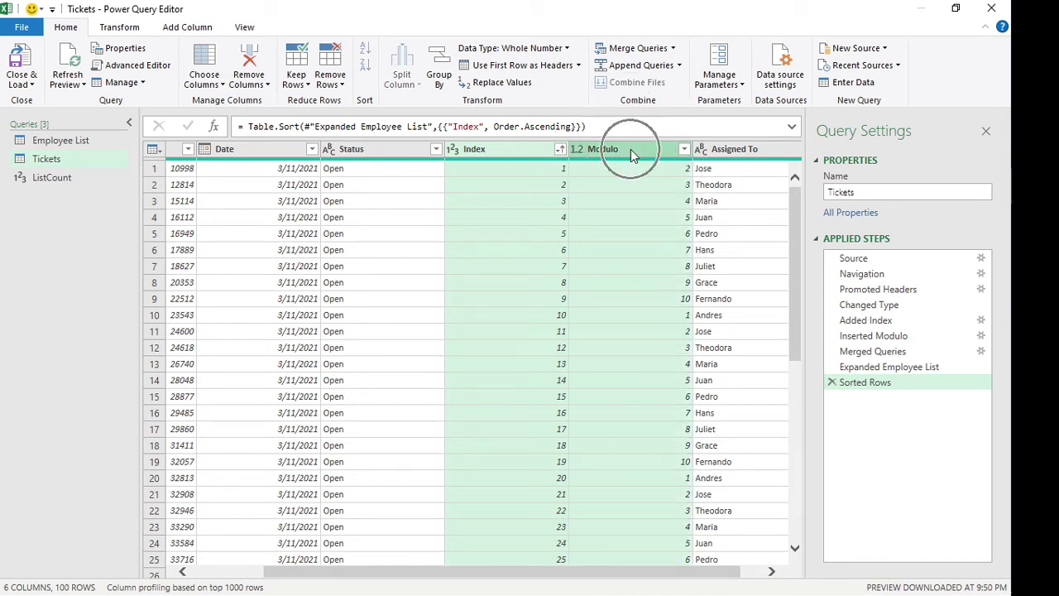
right_click(630, 149)
left_click(669, 182)
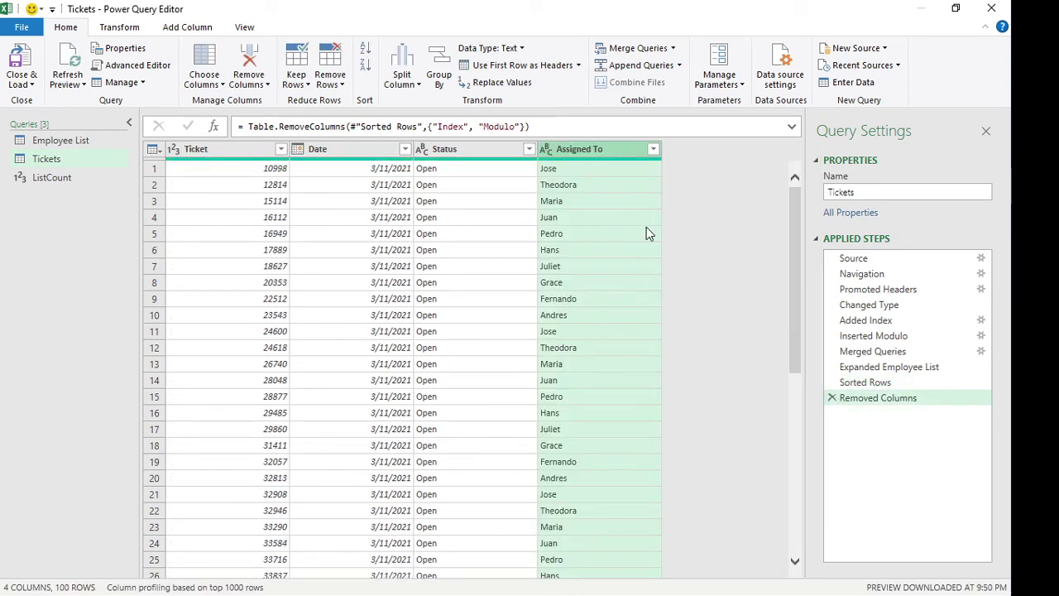
Step: Close & Load the queries as Tables on new worksheets, giving Tickets 100 rows
left_click(22, 84)
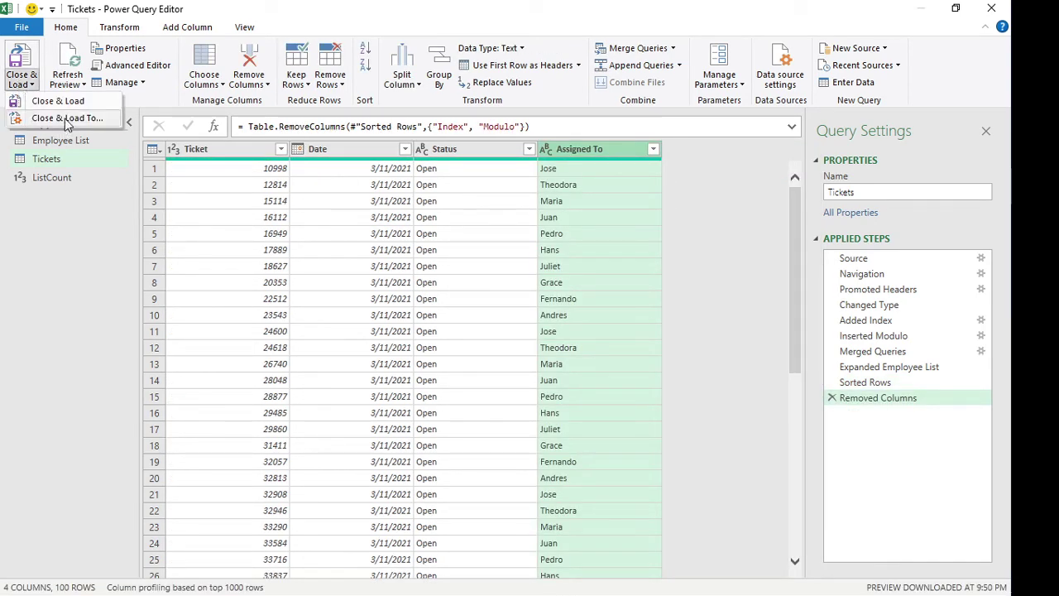
left_click(73, 120)
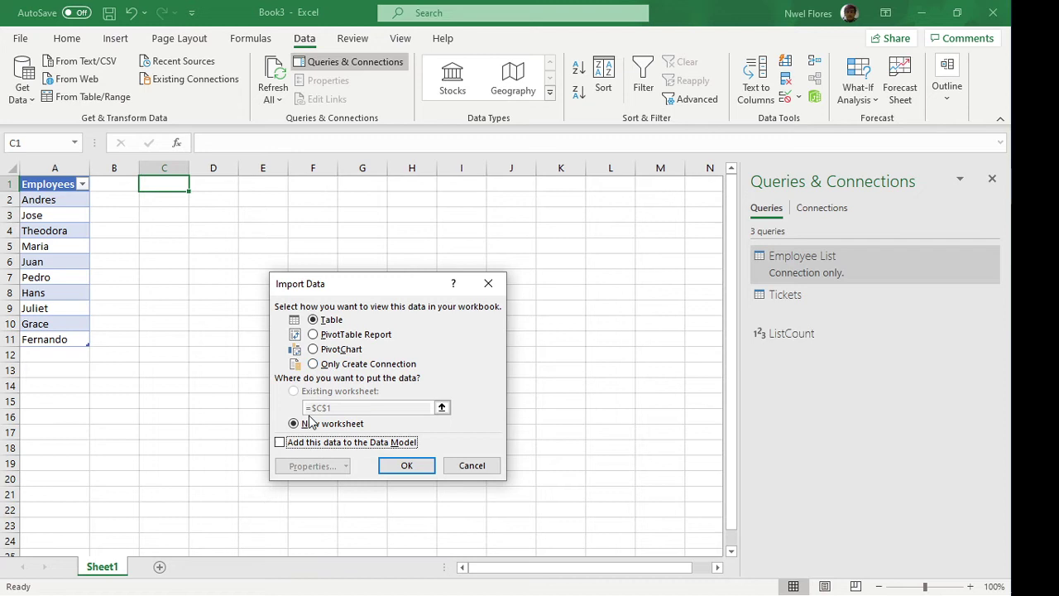
left_click(314, 321)
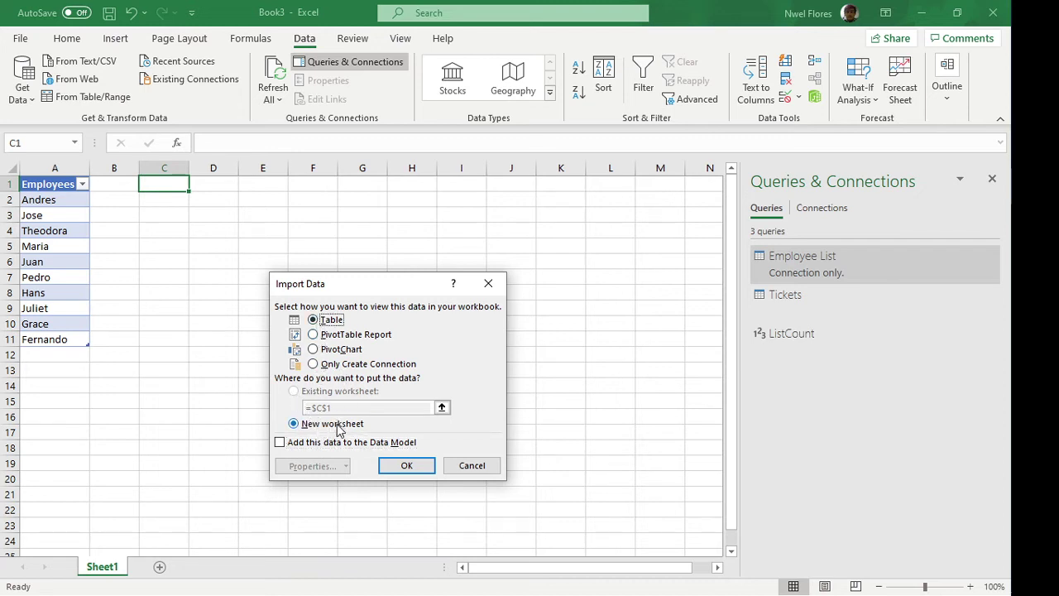
left_click(343, 338)
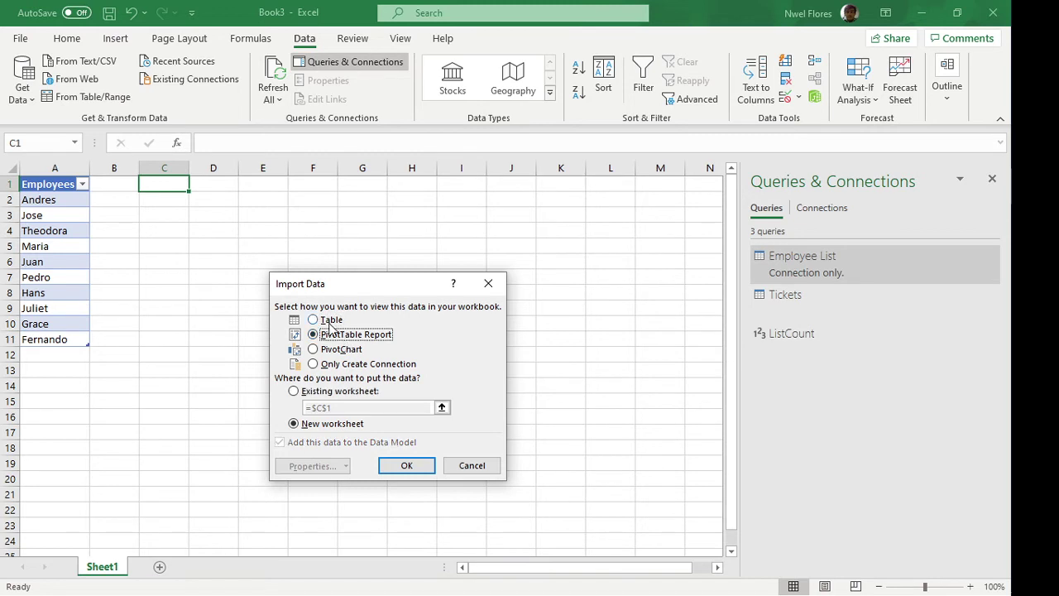
left_click(330, 322)
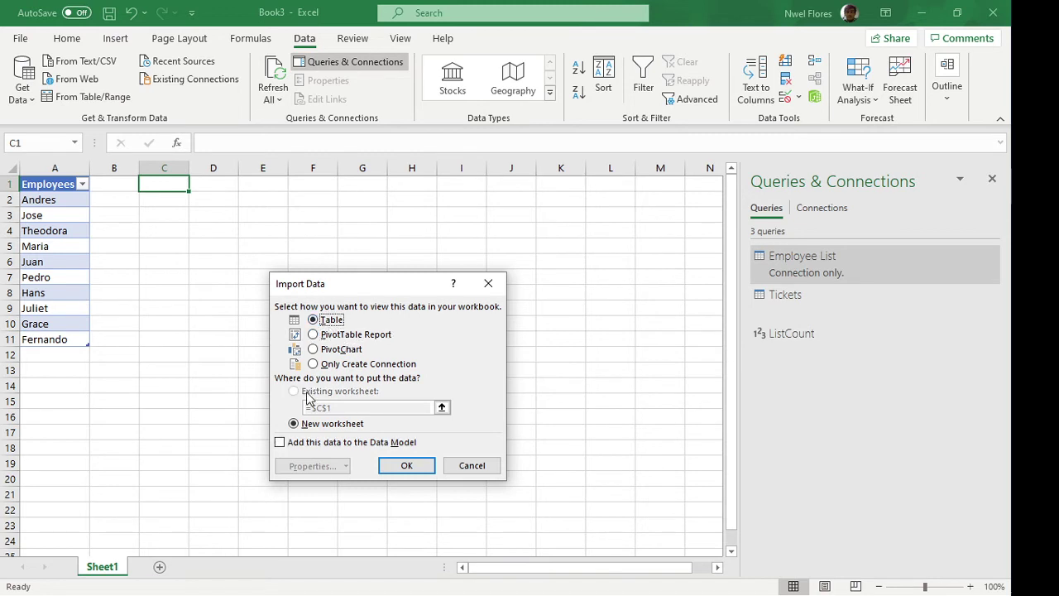
left_click(392, 467)
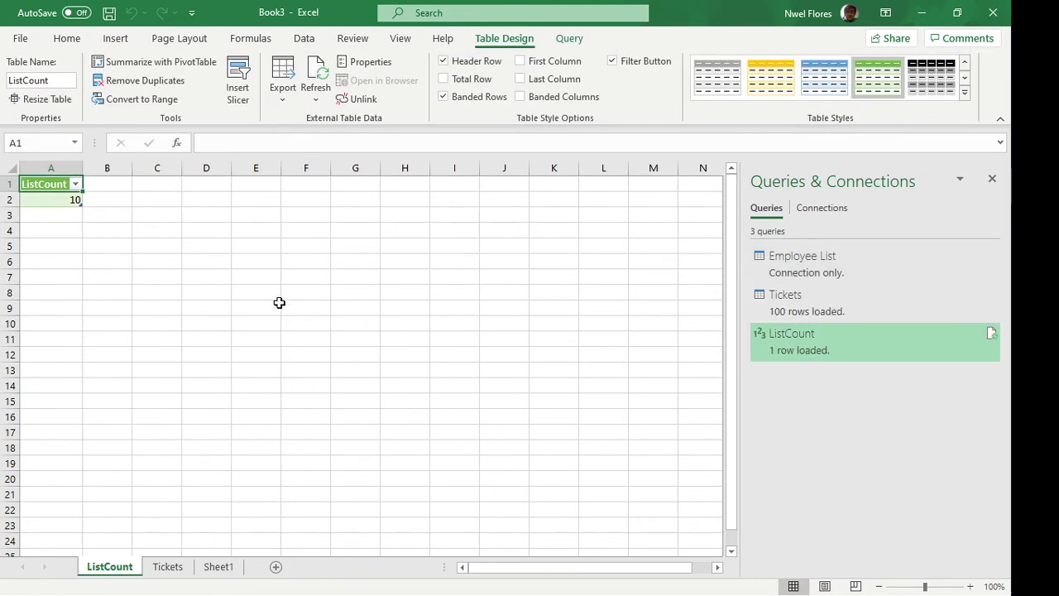
Step: Move the whole Tickets table from the Tickets sheet to C1 on Sheet1
left_click(165, 568)
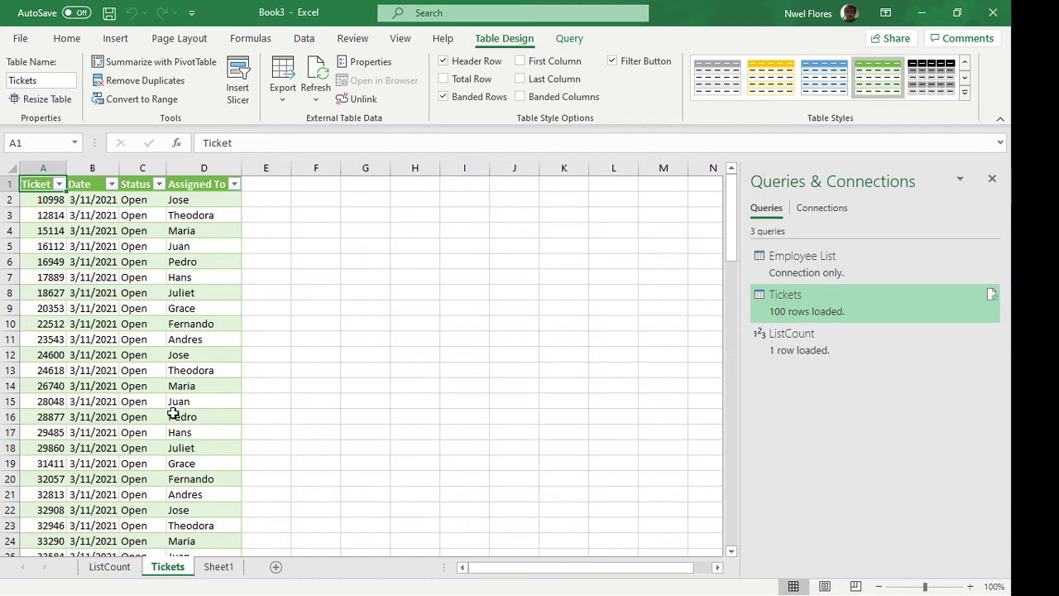
right_click(831, 310)
left_click(877, 392)
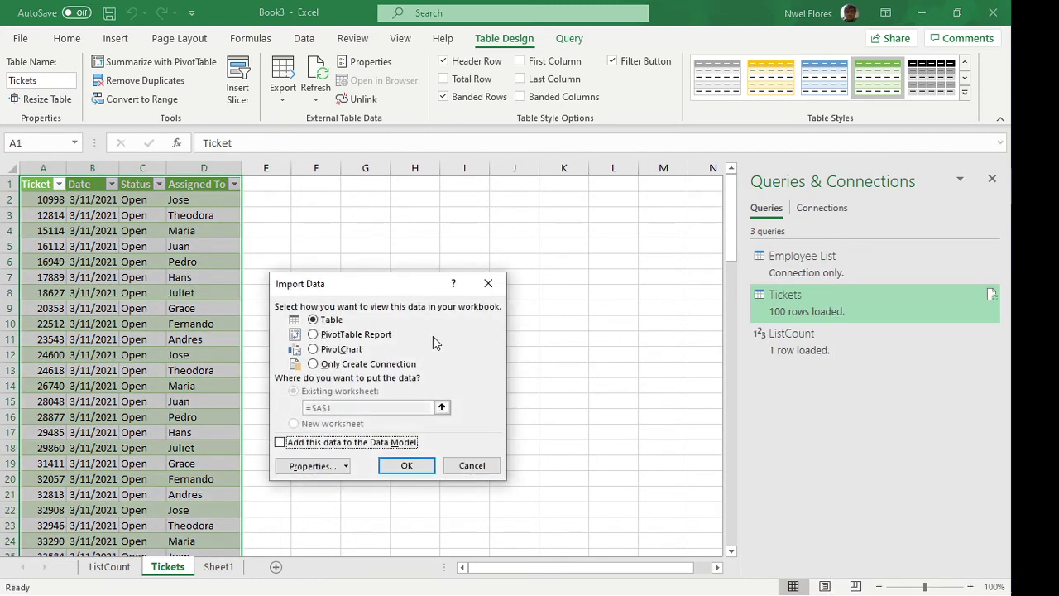
left_click(468, 466)
left_click(217, 568)
left_click(167, 568)
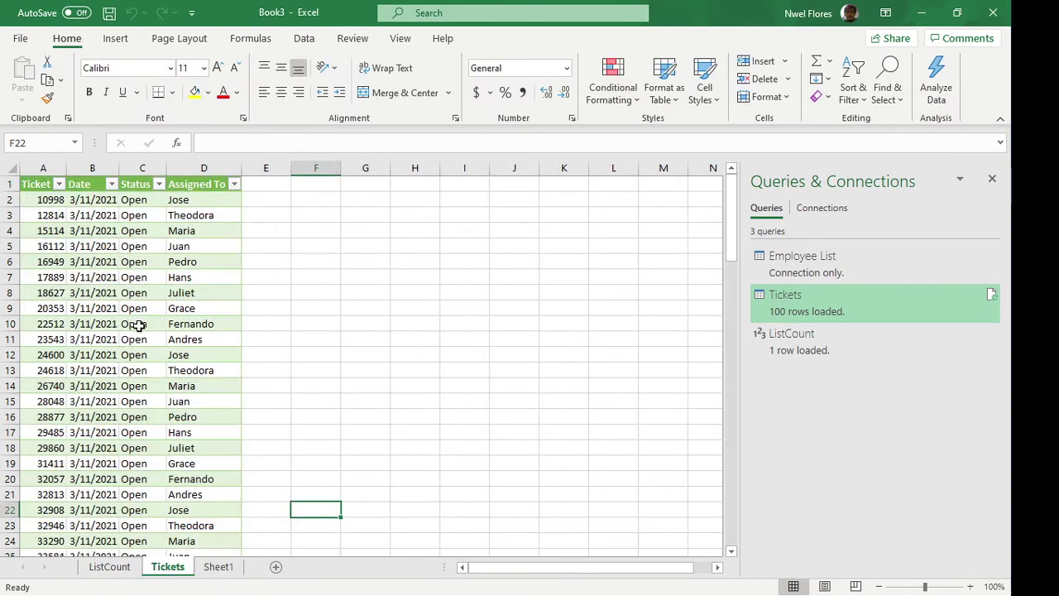
left_click(136, 325)
key("ctrl+a")
key("ctrl+a")
key("ctrl+c")
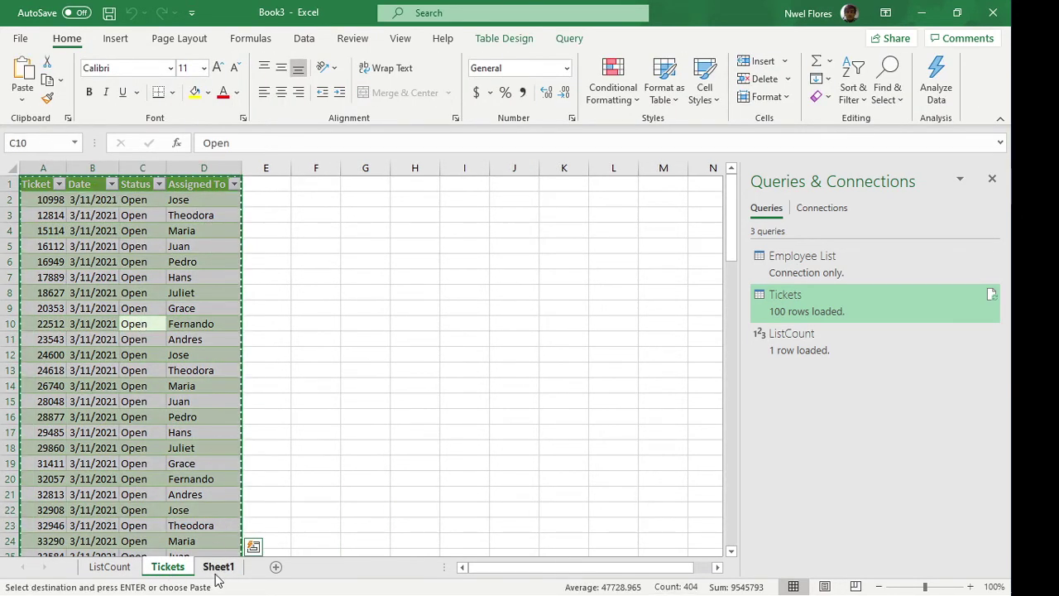
left_click(218, 568)
key("Return")
Step: AutoFit the pasted table's column widths so dates and names show fully
left_click(232, 328)
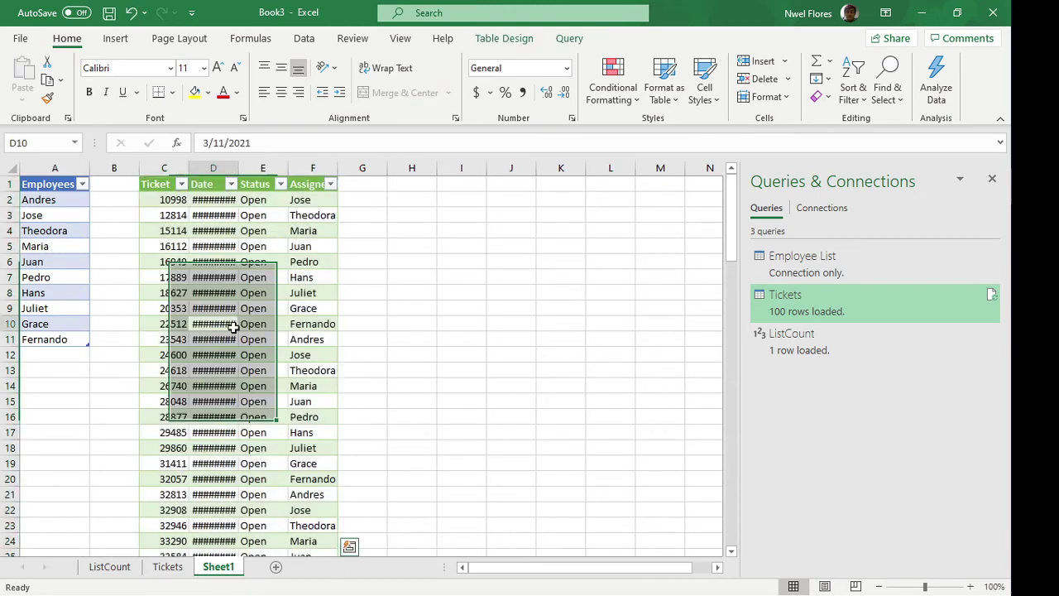
key("ctrl+a")
key("ctrl+a")
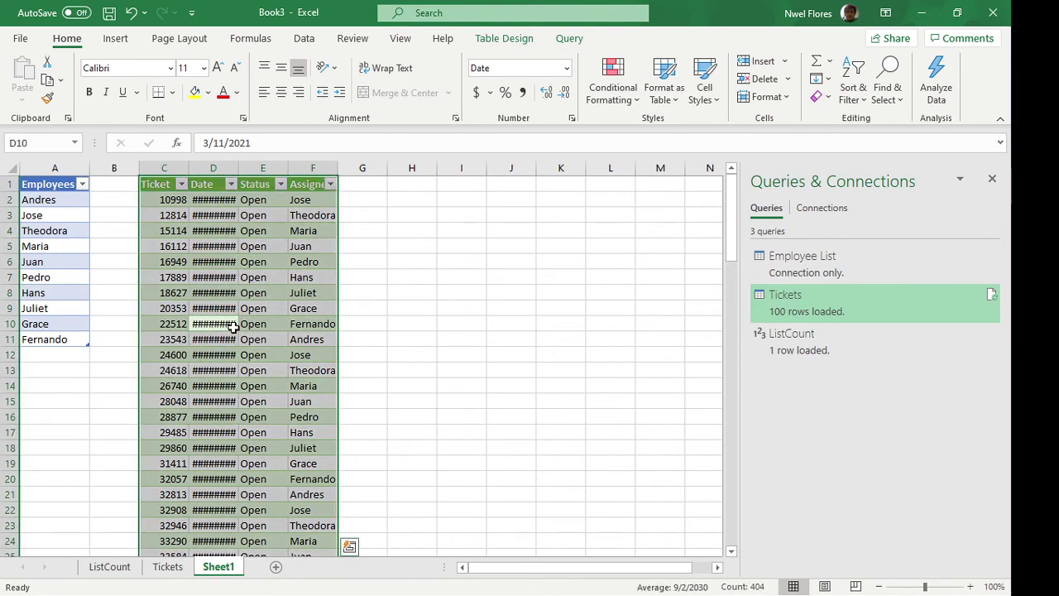
key("alt+h")
key("o")
key("i")
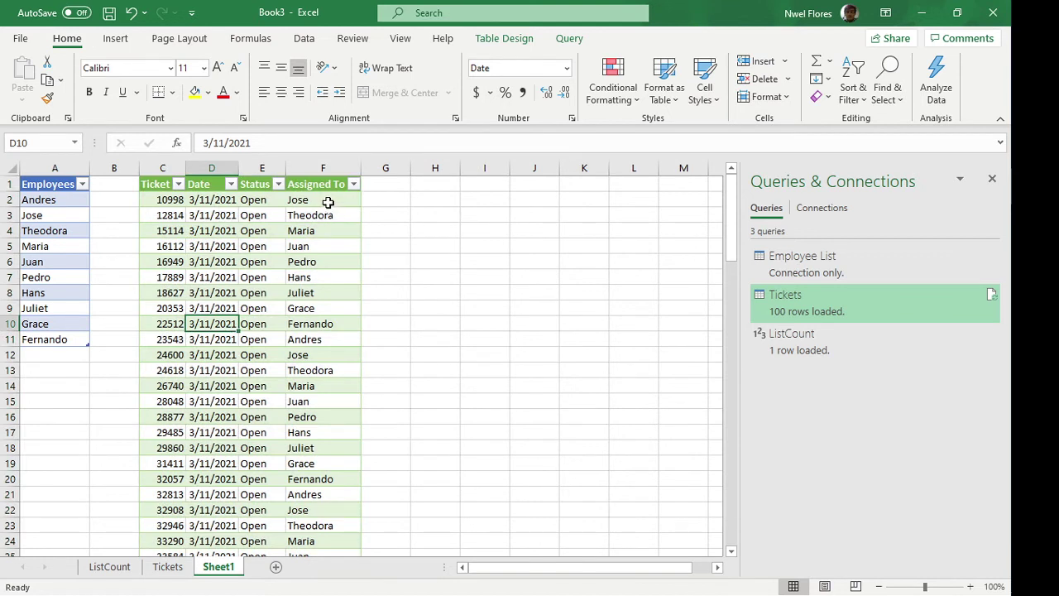
Step: Compare the Assigned To entries in column F with the employee names in column A
left_click_drag(328, 202, 329, 217)
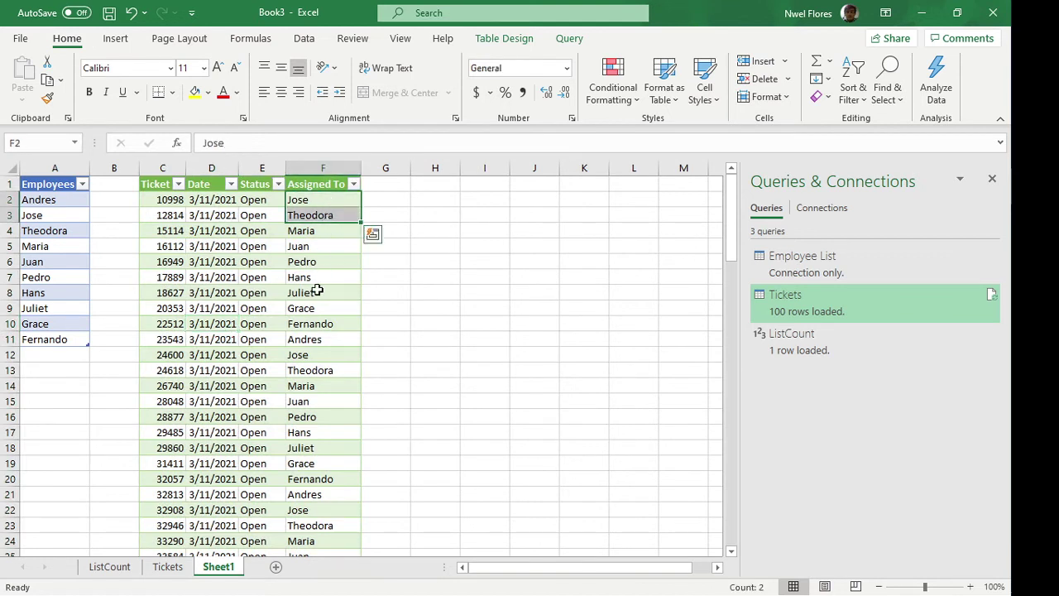
left_click(323, 290)
left_click(328, 202)
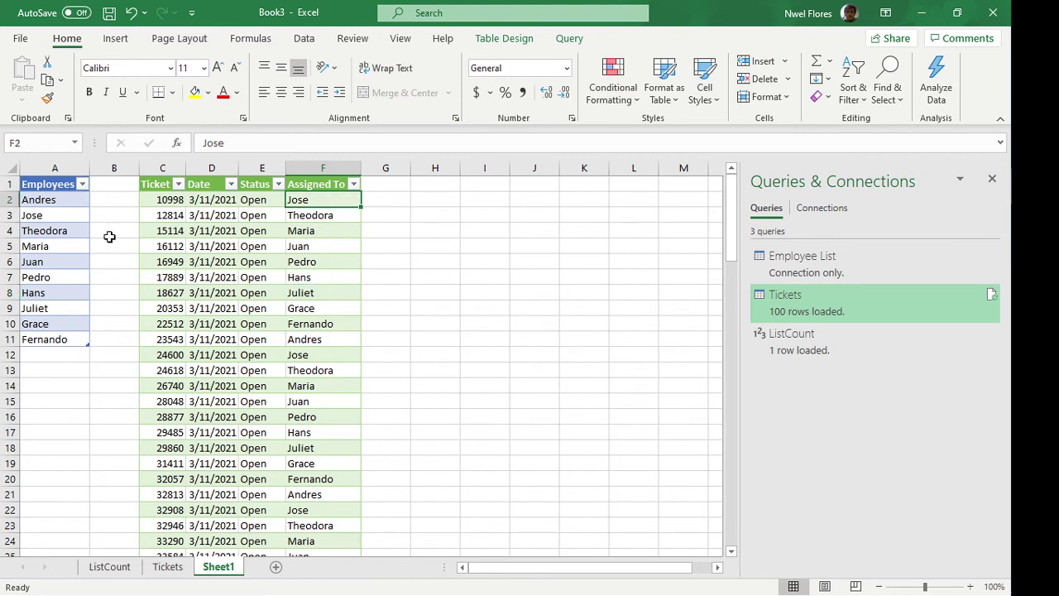
left_click(55, 215)
left_click_drag(52, 199, 42, 335)
Step: Create a PivotTable from the Tickets table at H1 on the existing worksheet
left_click(339, 296)
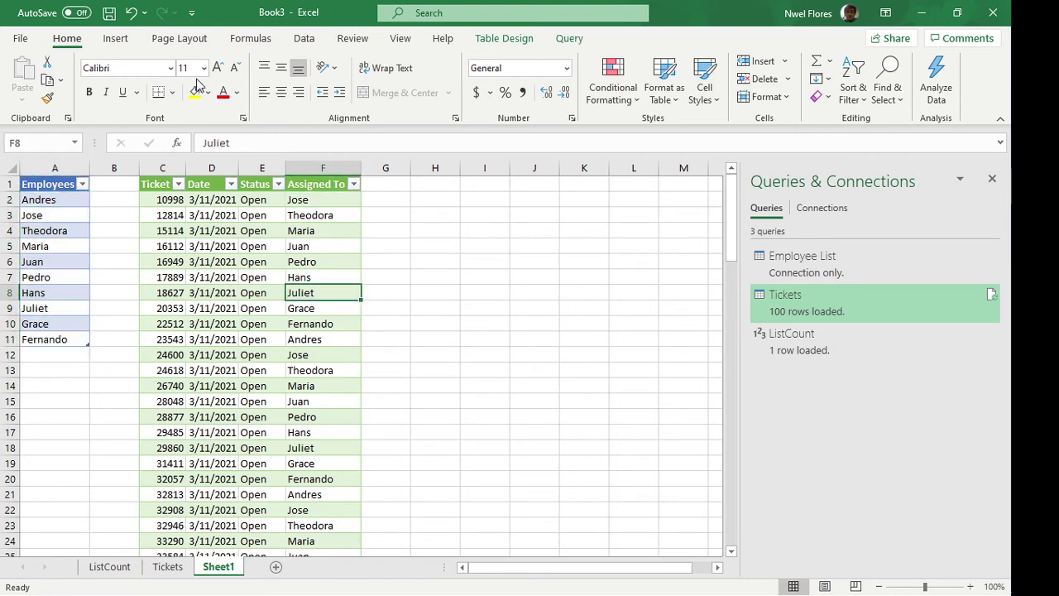
left_click(115, 39)
left_click(30, 77)
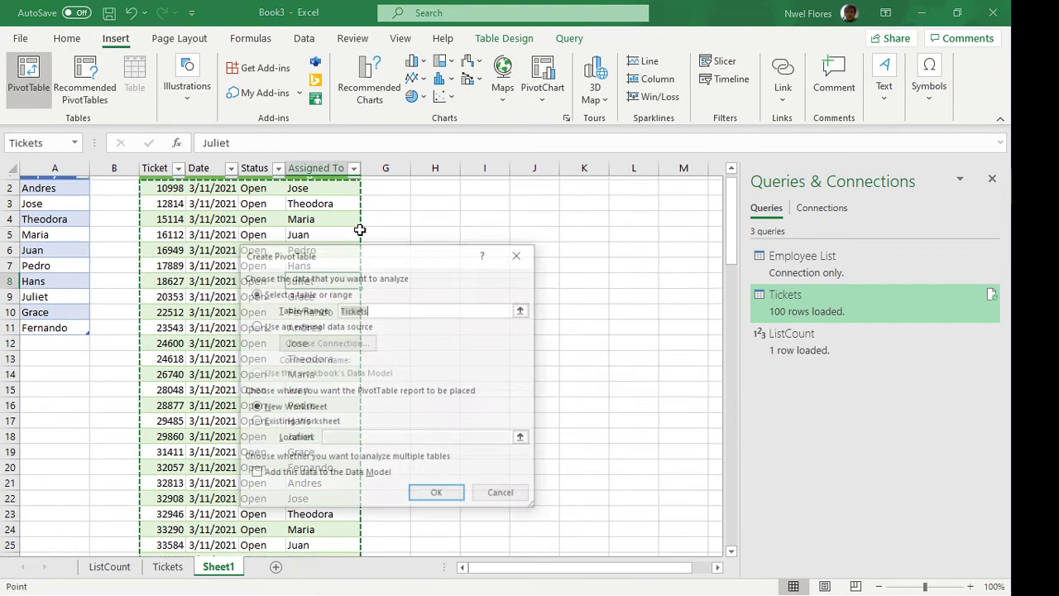
left_click(294, 423)
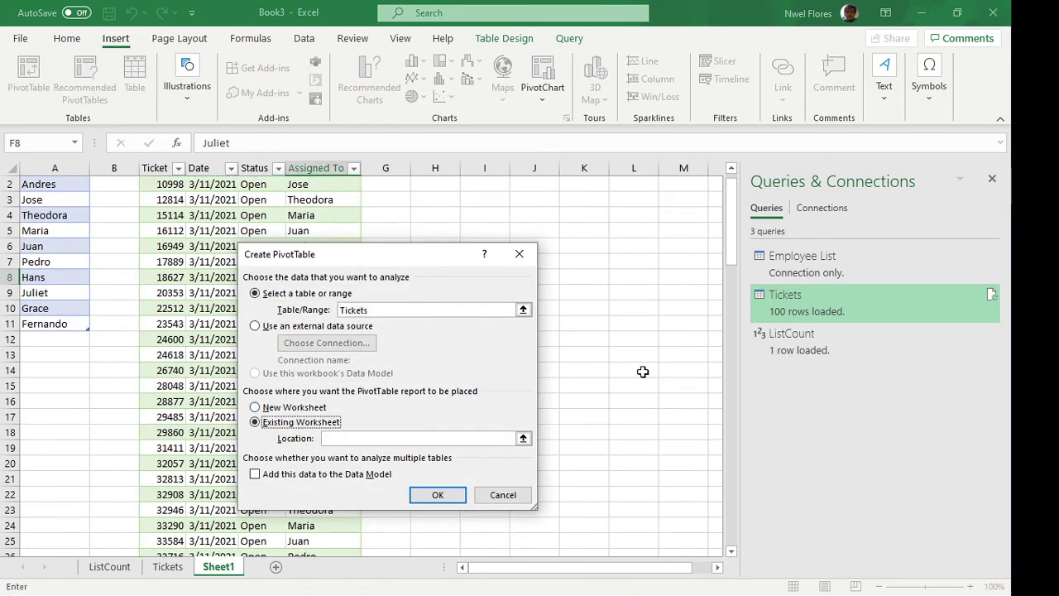
left_click(445, 184)
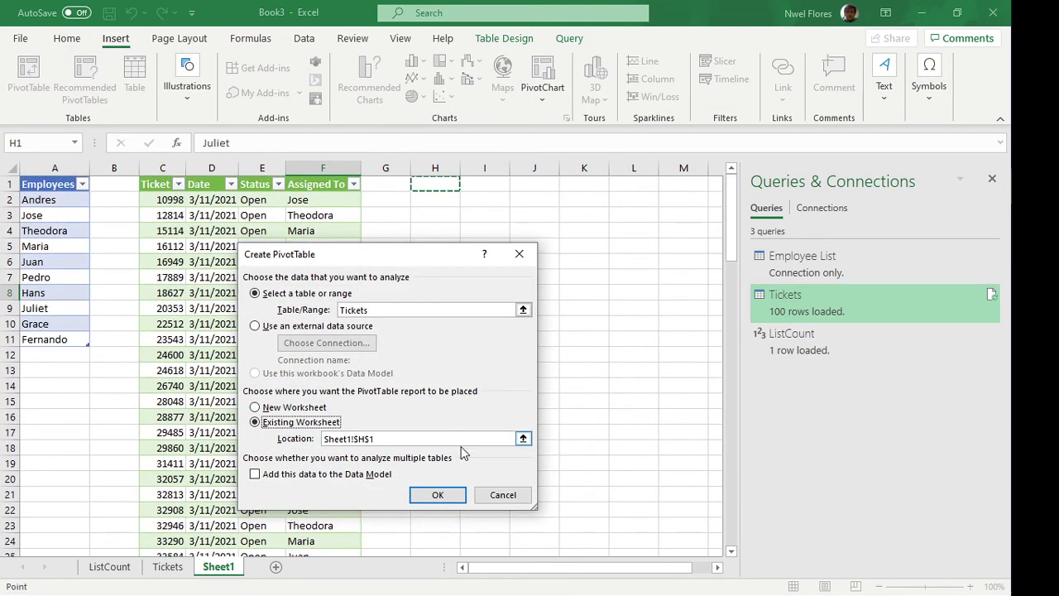
left_click(437, 495)
Step: Put Assigned To in Rows and Count of Ticket in Values, checking 10 per employee
left_click_drag(778, 306, 781, 520)
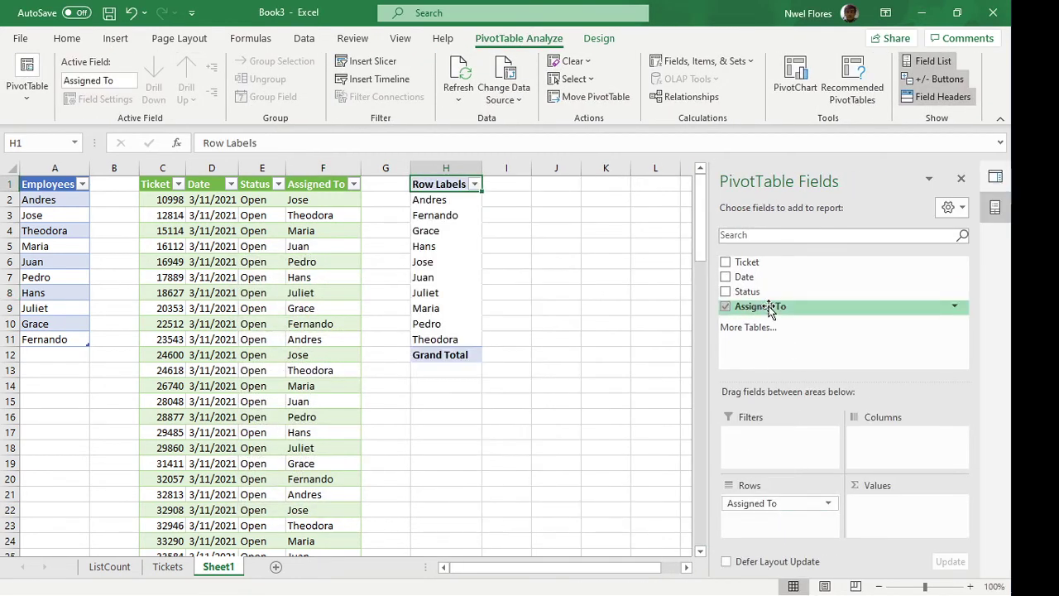
left_click_drag(762, 261, 890, 519)
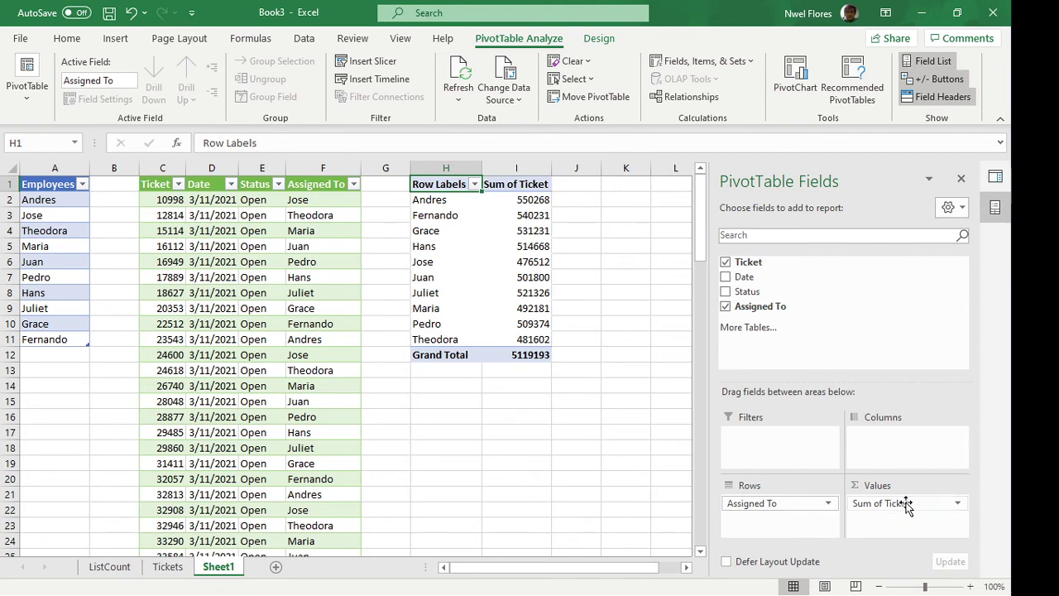
left_click(894, 504)
left_click(910, 506)
left_click(301, 404)
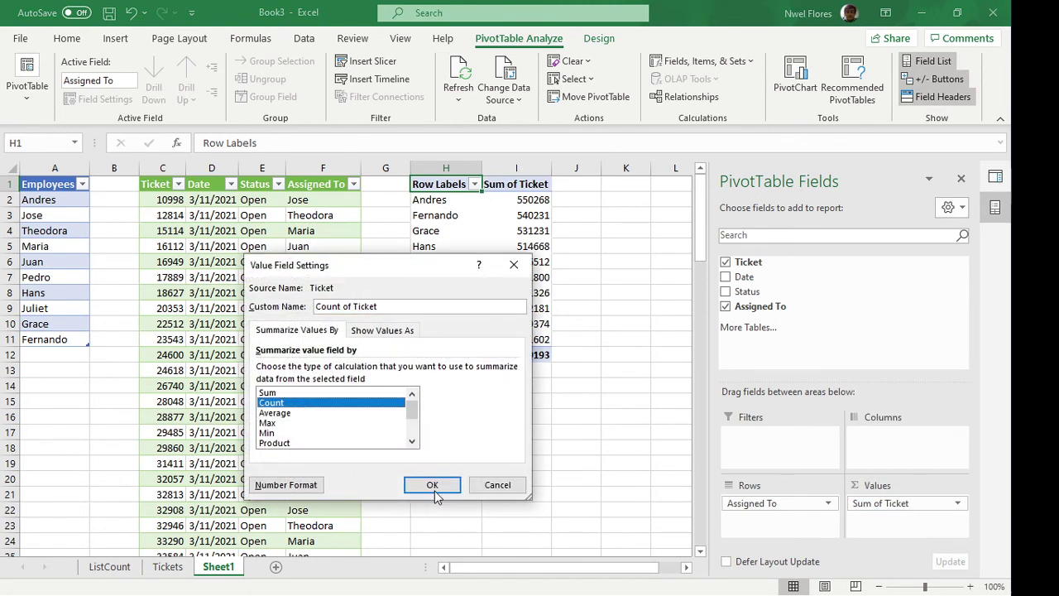
left_click(432, 485)
left_click(523, 402)
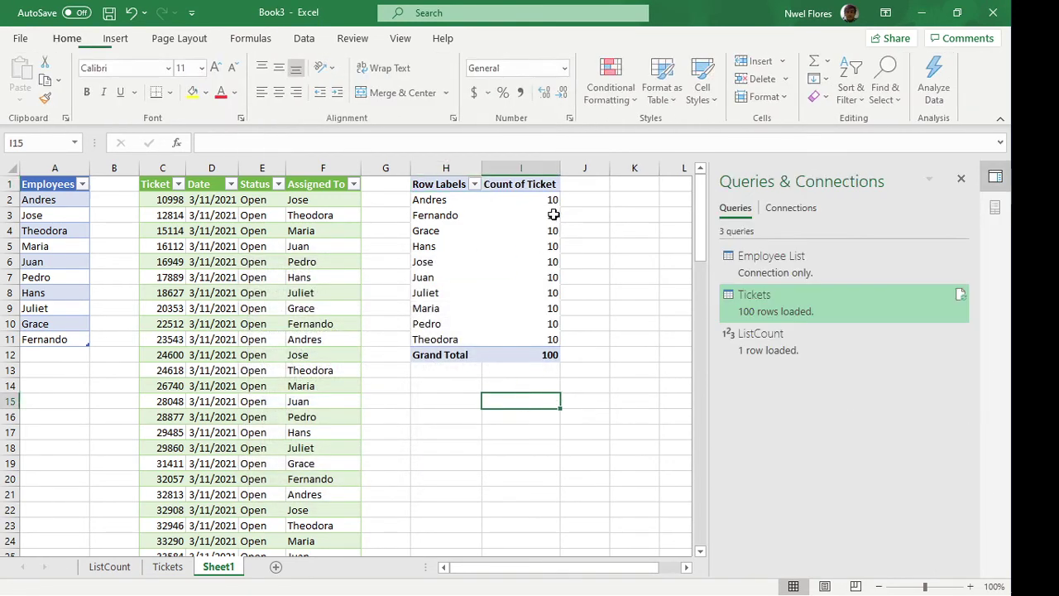
left_click_drag(548, 200, 548, 341)
left_click(513, 434)
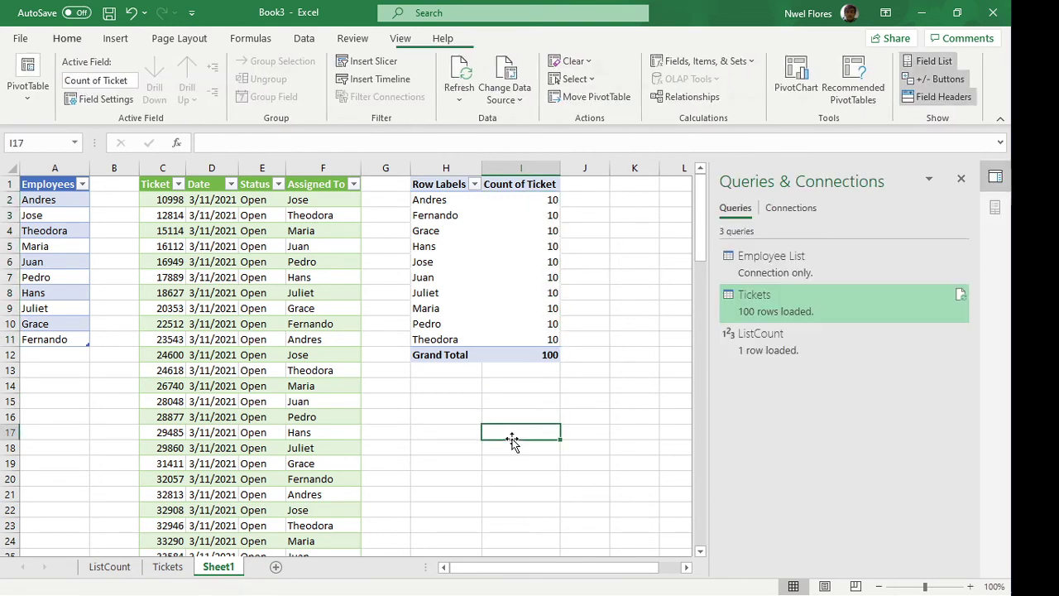
Step: Enter Calvin in A12 and Hobbes in A13 below the existing employee names
left_click(961, 179)
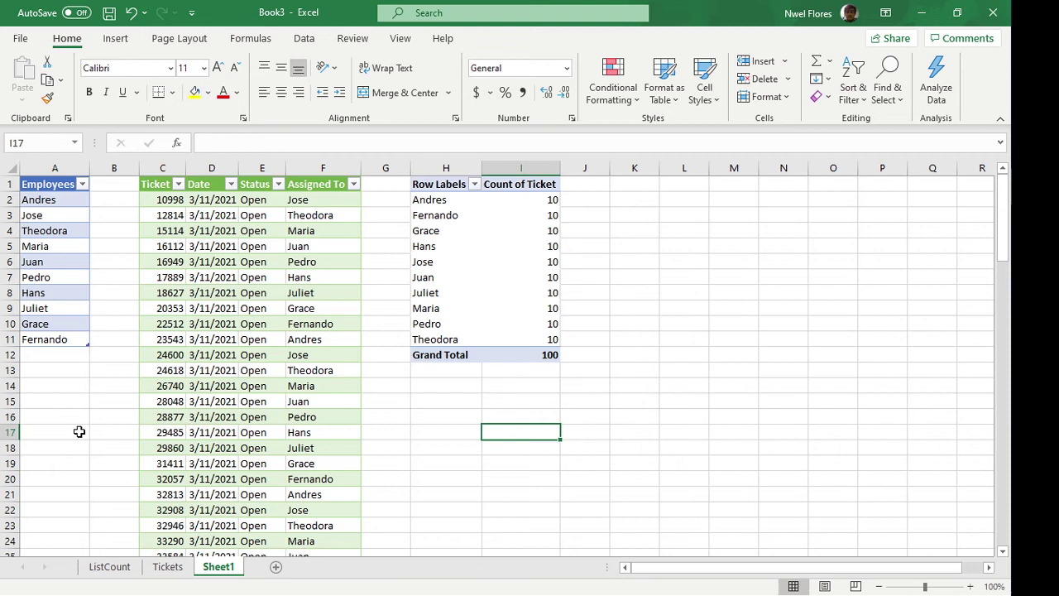
left_click(67, 356)
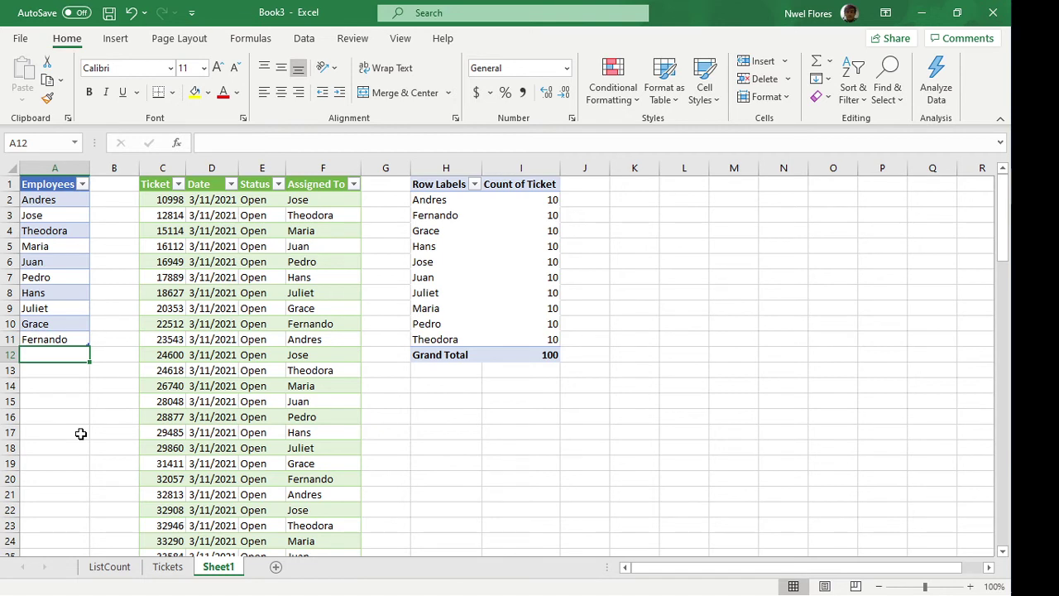
type("Calvin")
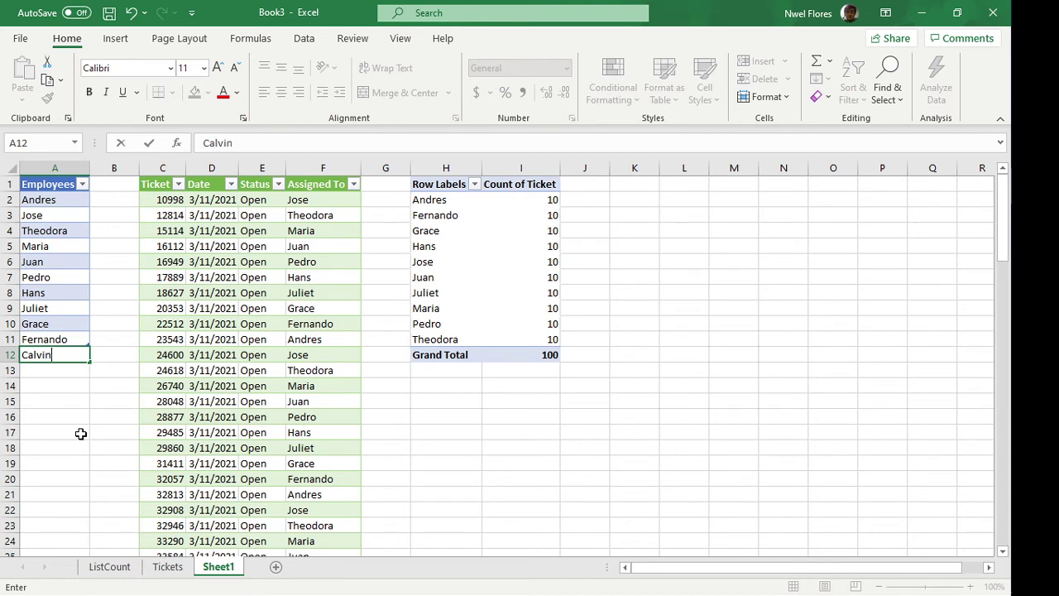
key("Return")
type("Hobb")
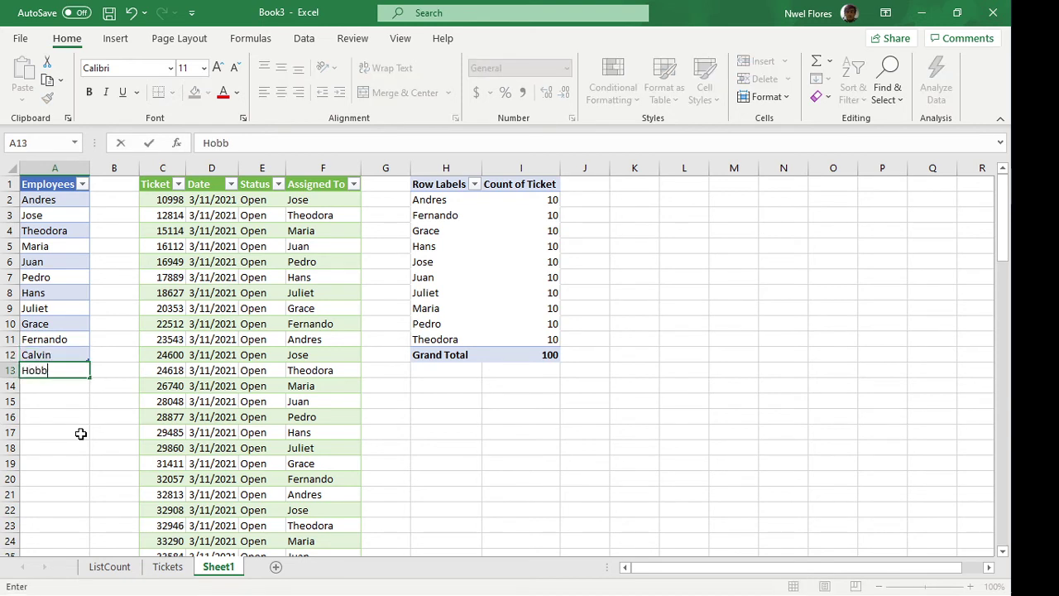
type("es")
key("Return")
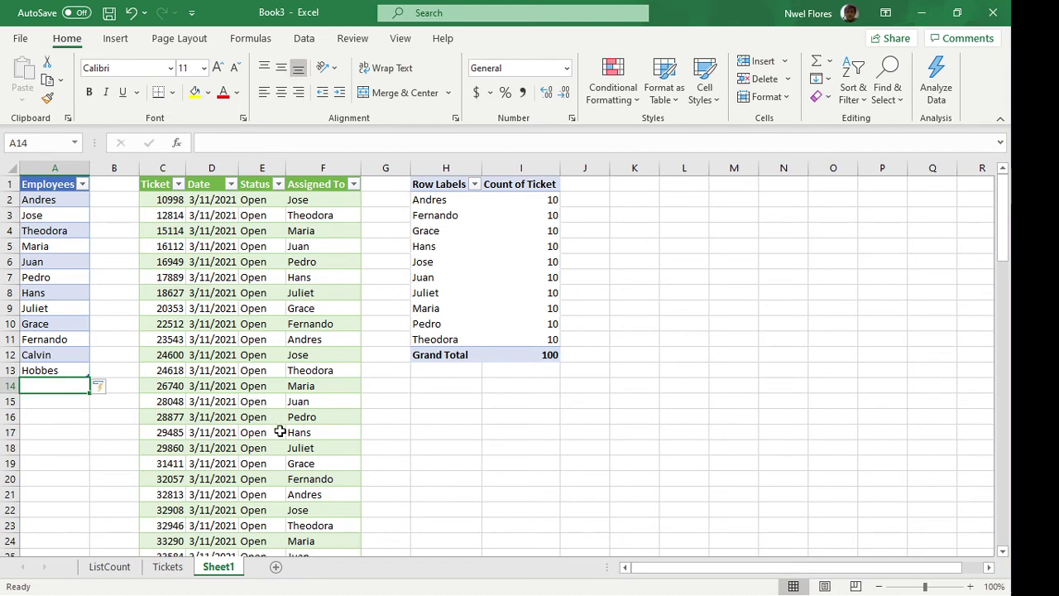
Step: Refresh the Tickets table so tickets are also assigned to Calvin and Hobbes
scroll(293, 430, "down", 1)
scroll(296, 431, "up", 1)
right_click(319, 241)
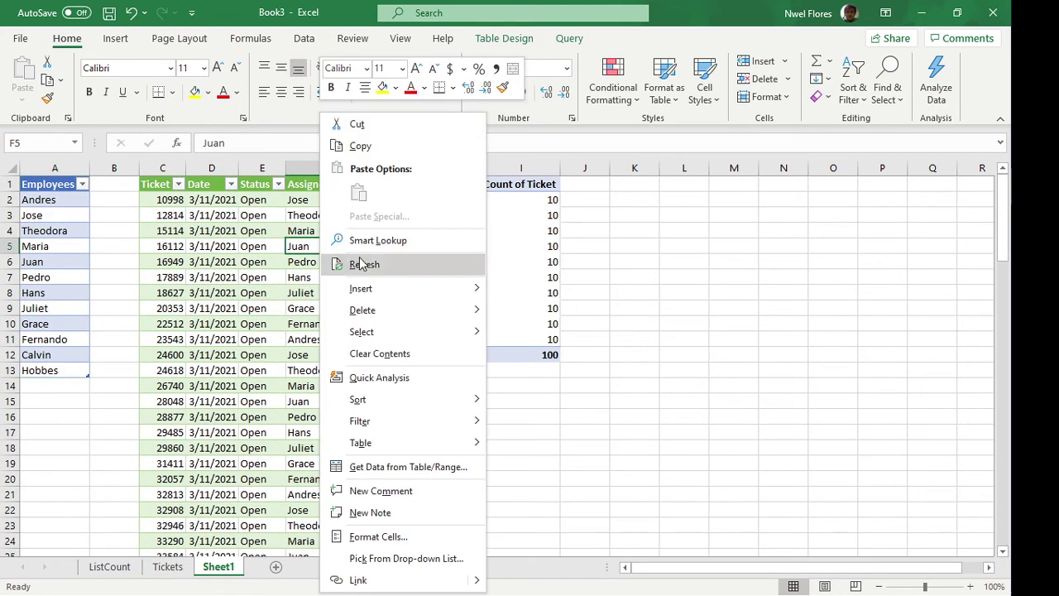
left_click(361, 264)
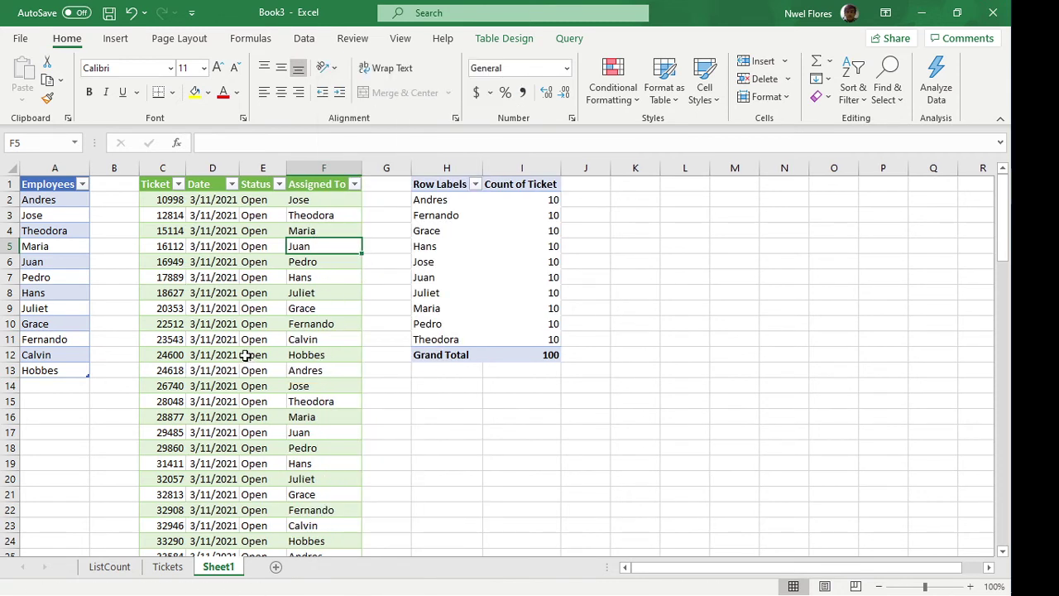
left_click_drag(217, 354, 308, 355)
left_click(315, 412)
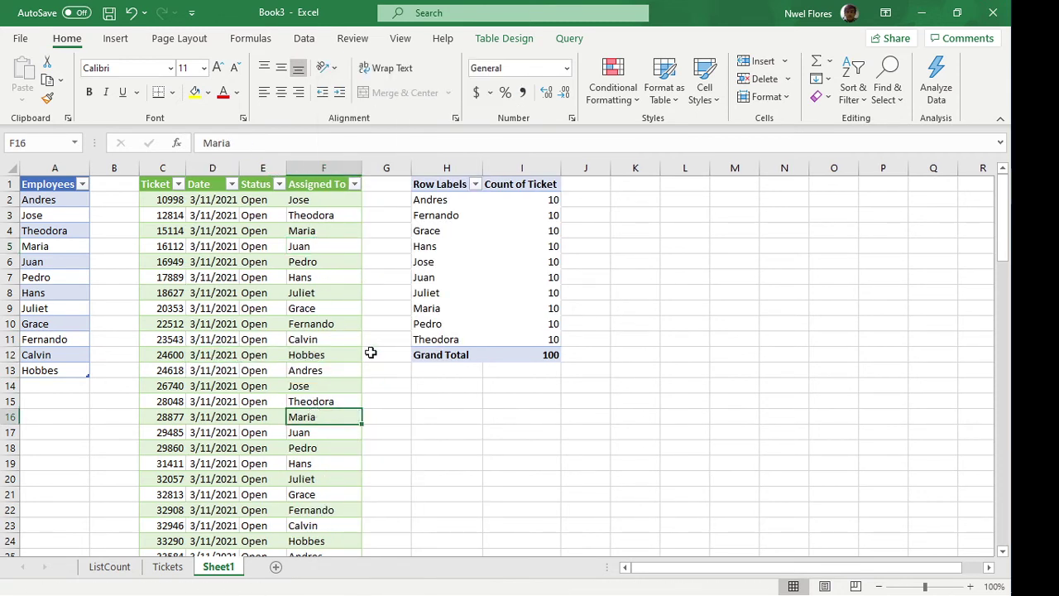
Step: Refresh the pivot and confirm counts of 8 or 9, e.g. Jose at 9
right_click(517, 250)
left_click(555, 328)
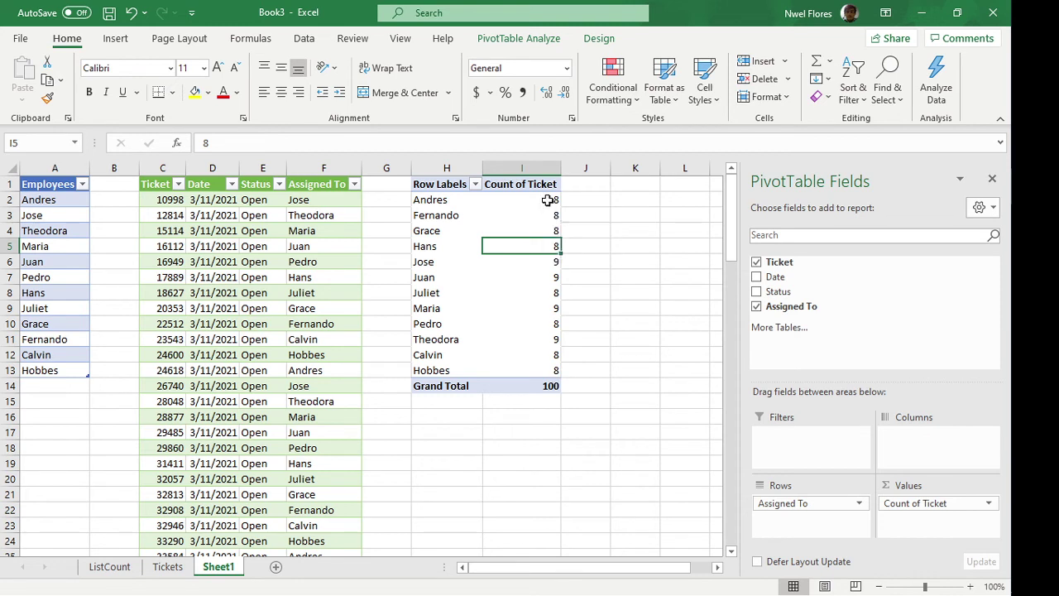
left_click_drag(550, 200, 524, 235)
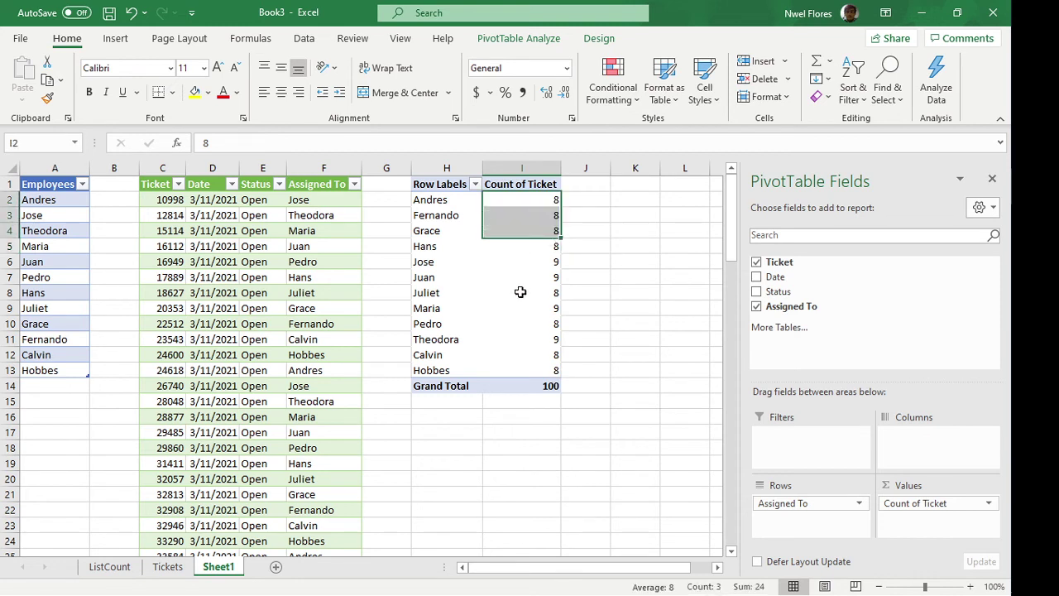
left_click(599, 264)
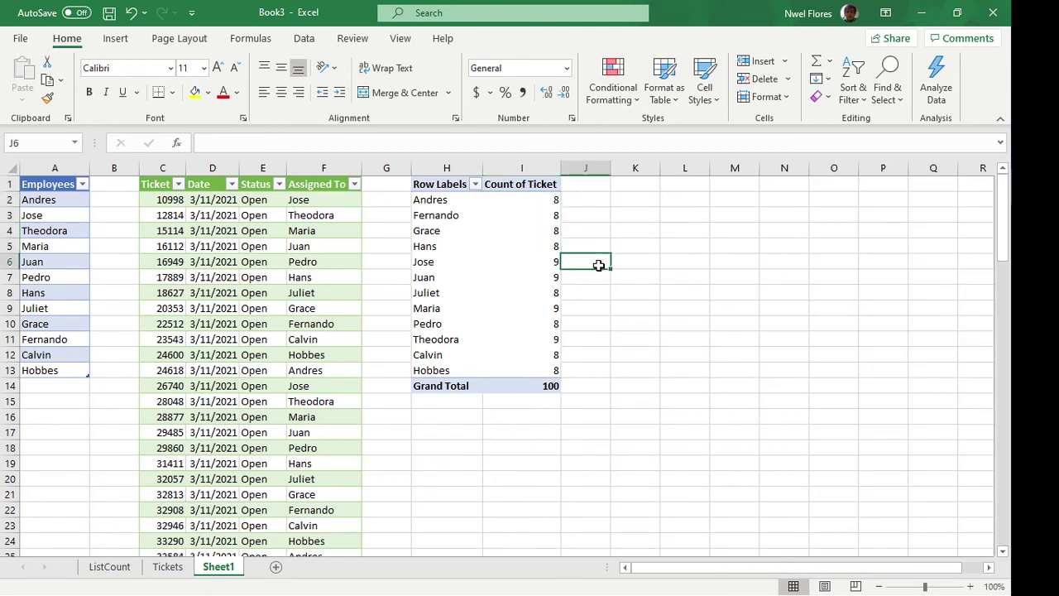
left_click(554, 260)
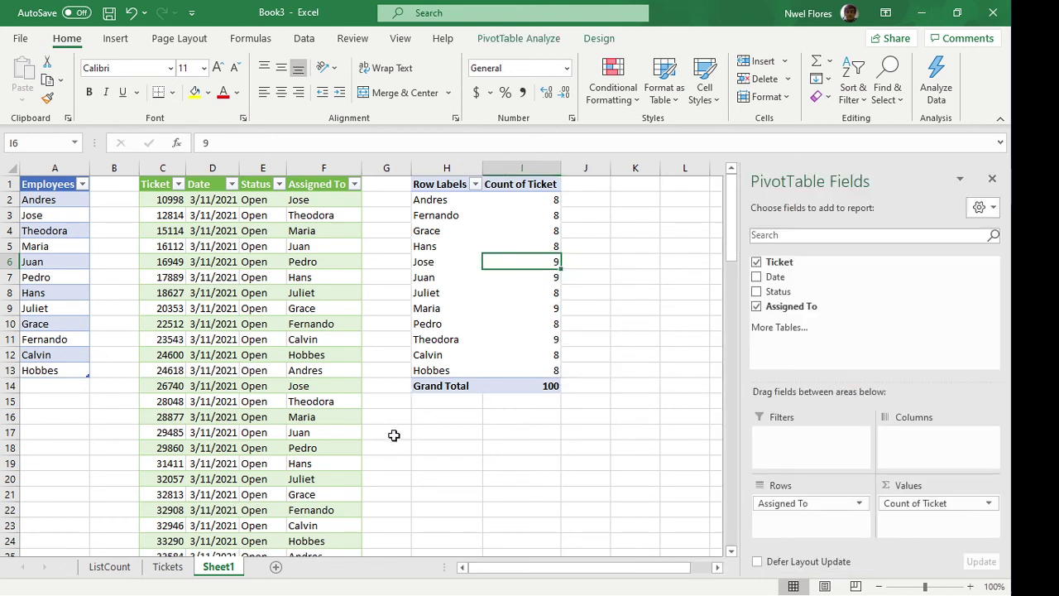
Step: Clear Hans and Juliet from the Employees list
left_click(278, 337)
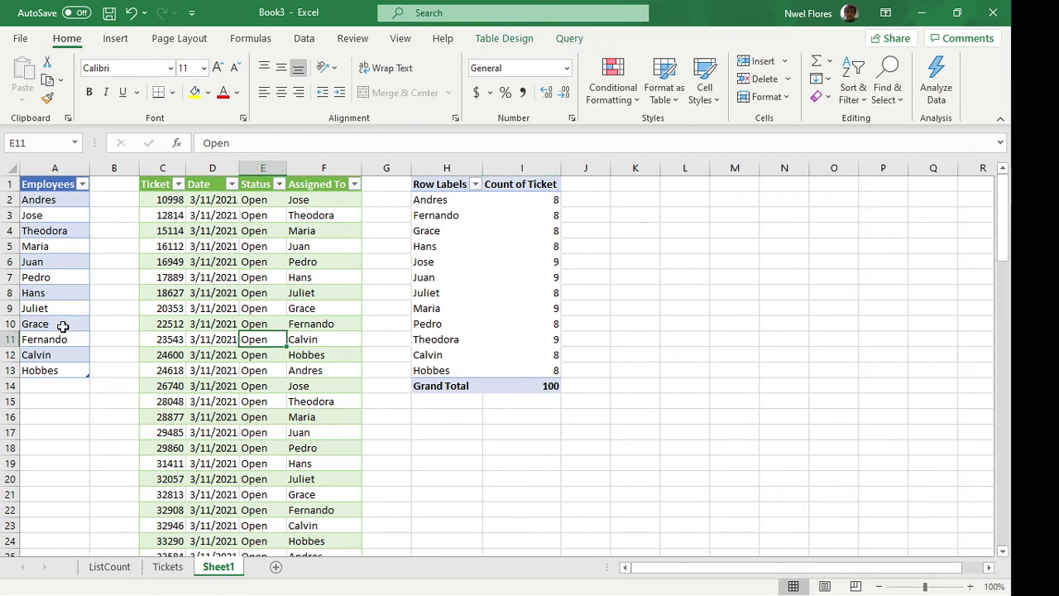
left_click(62, 326)
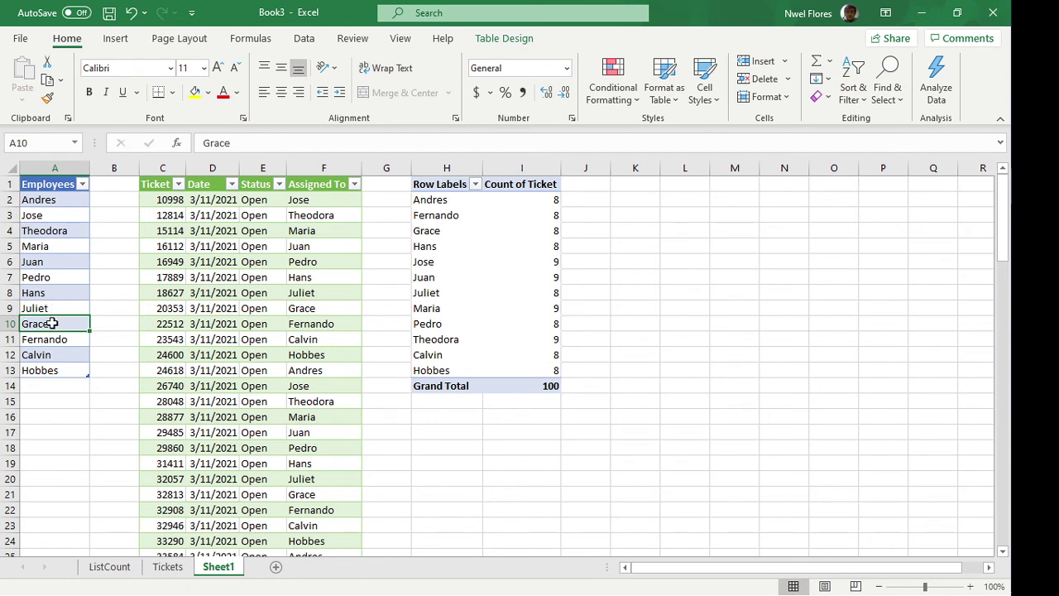
mouse_move(51, 322)
left_mouse_down()
mouse_move(58, 295)
mouse_move(58, 304)
left_mouse_up()
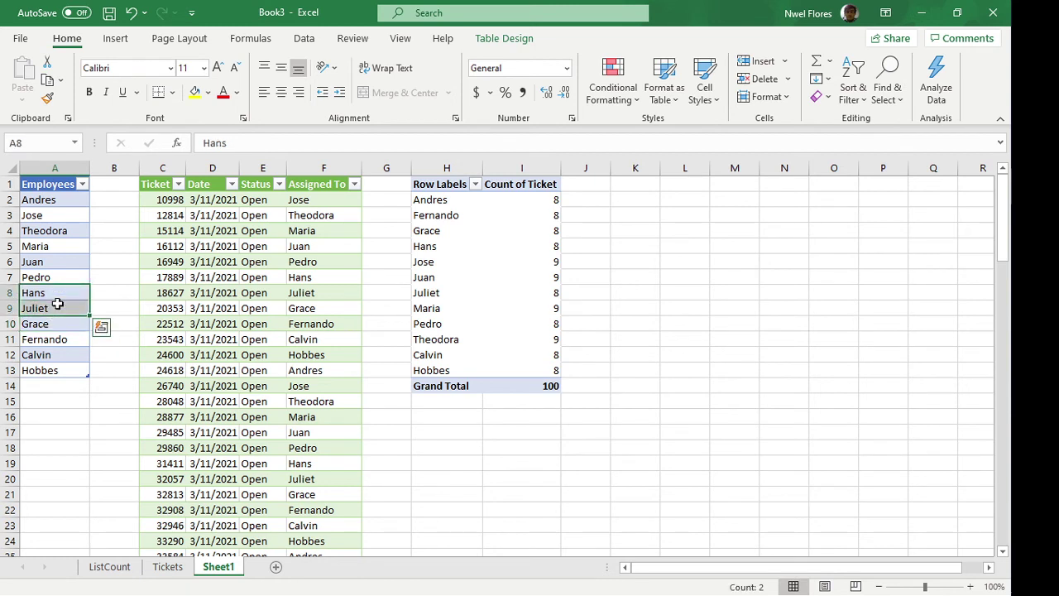
key("Delete")
Step: Move Grace through Hobbes up to fill the emptied cells
key("ctrl+Down")
key("ctrl+shift+Down")
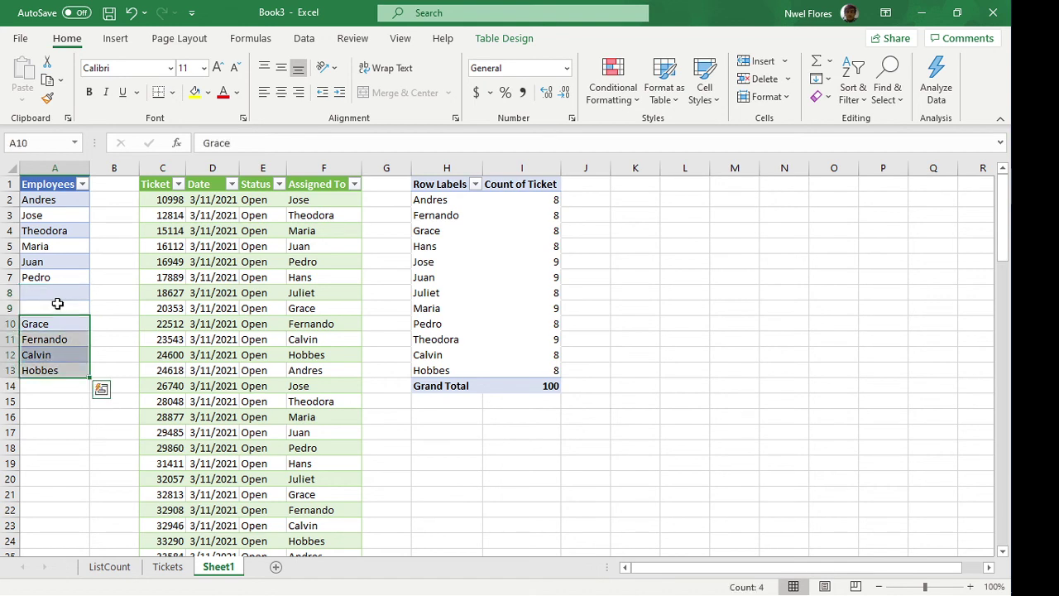
key("ctrl+x")
key("Up")
key("Up")
key("ctrl+v")
key("Down")
key("Down")
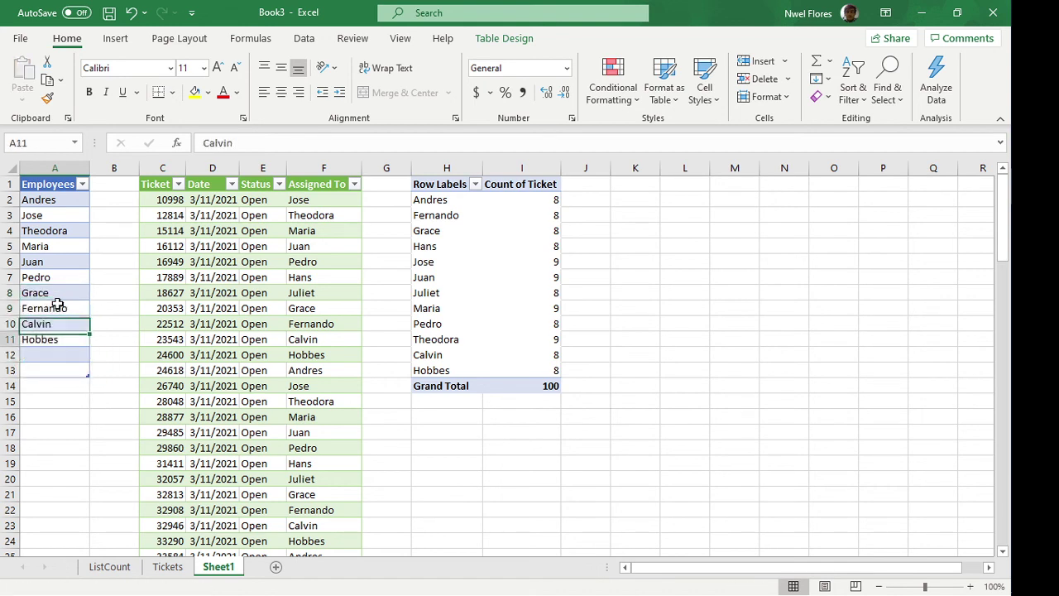
Step: Delete the two now-empty rows at the bottom of the Employees table
key("Down")
key("Down")
key("shift+Down")
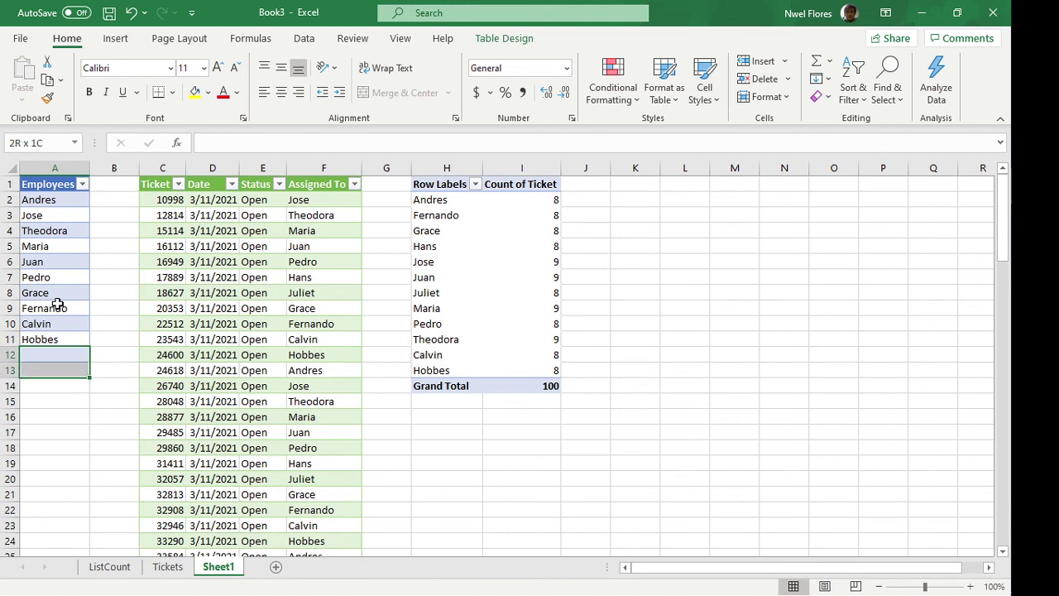
key("shift+F10")
key("Down")
key("Down")
key("Down")
key("Down")
key("Down")
key("Down")
key("Right")
key("Down")
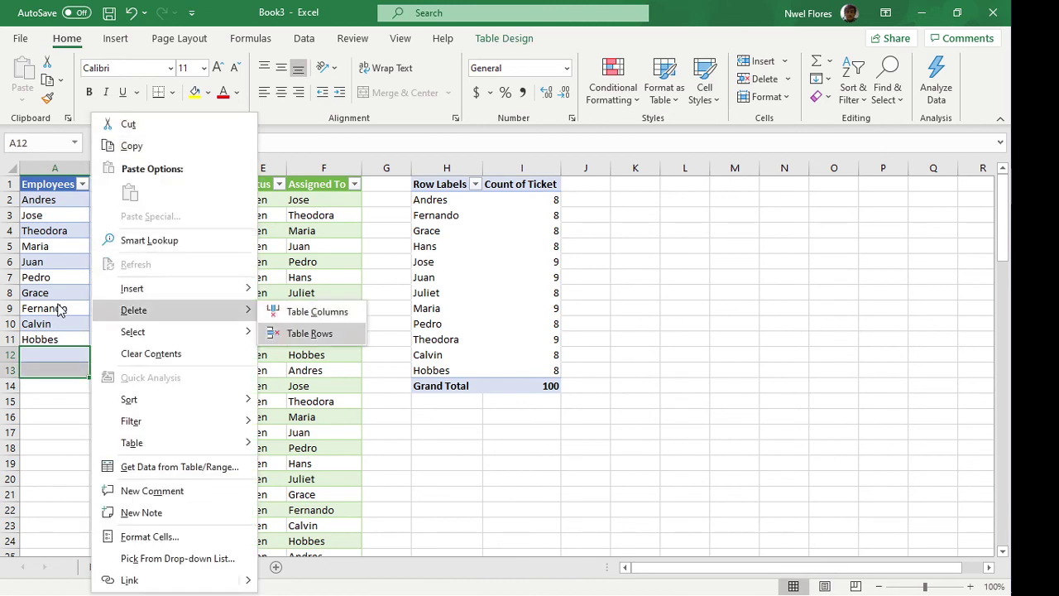
key("Return")
left_click(58, 304)
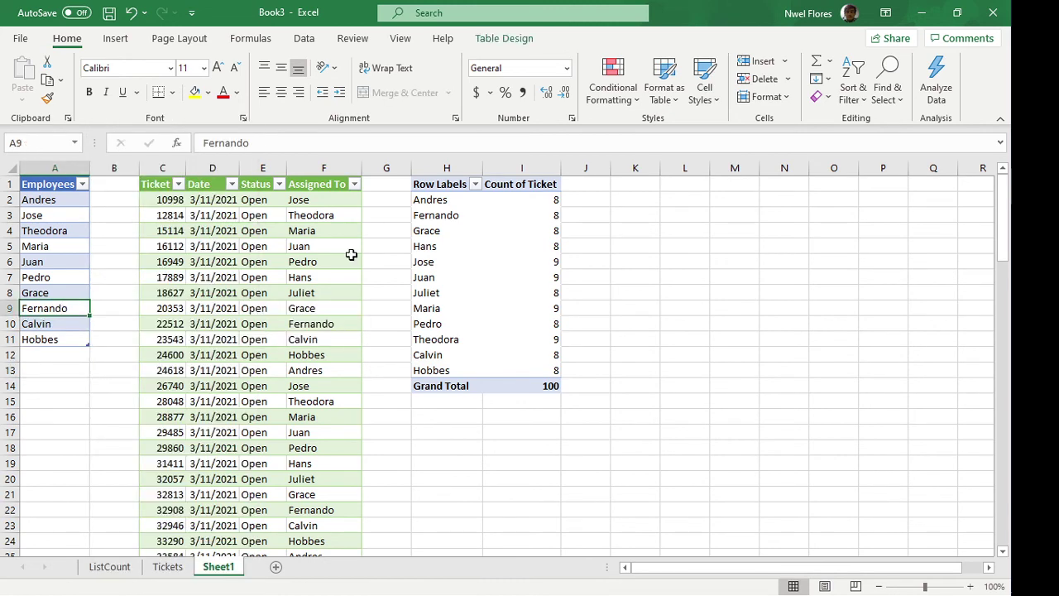
left_click(272, 246)
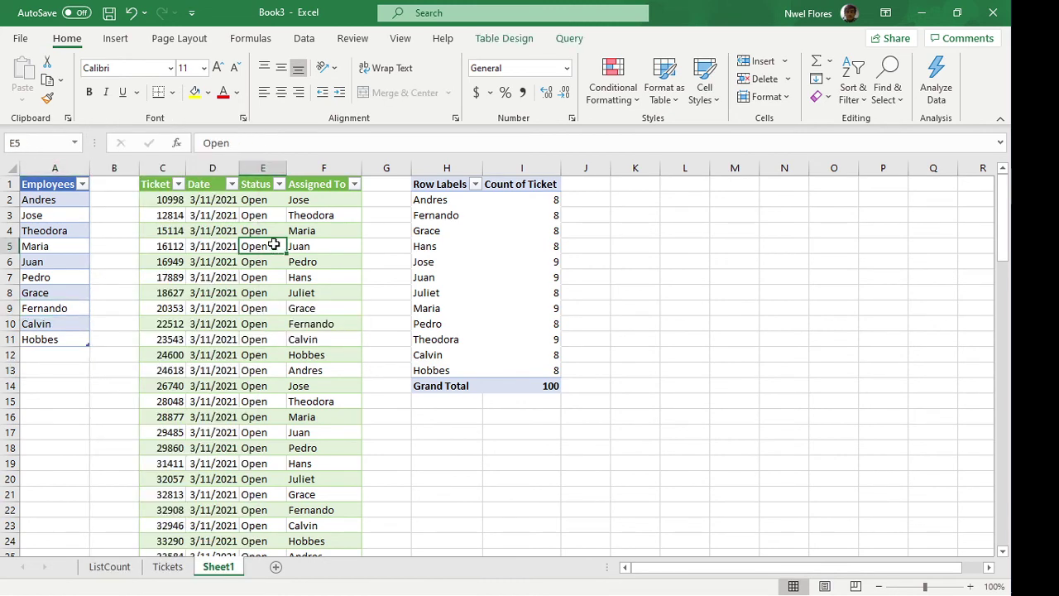
Step: Open the Tickets query's Source step in Power Query Editor
left_click(304, 38)
left_click(322, 66)
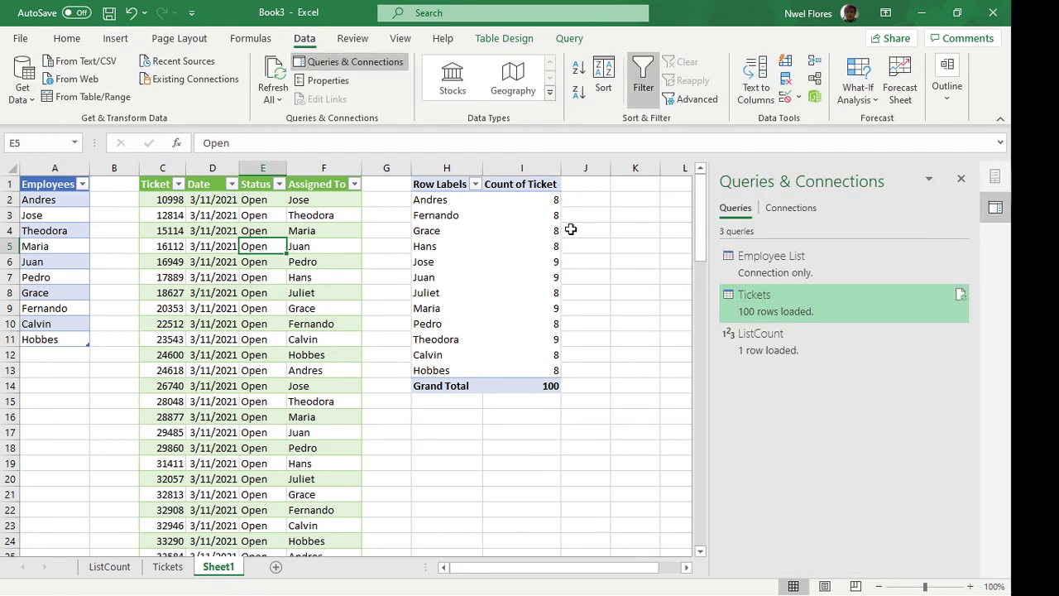
right_click(792, 272)
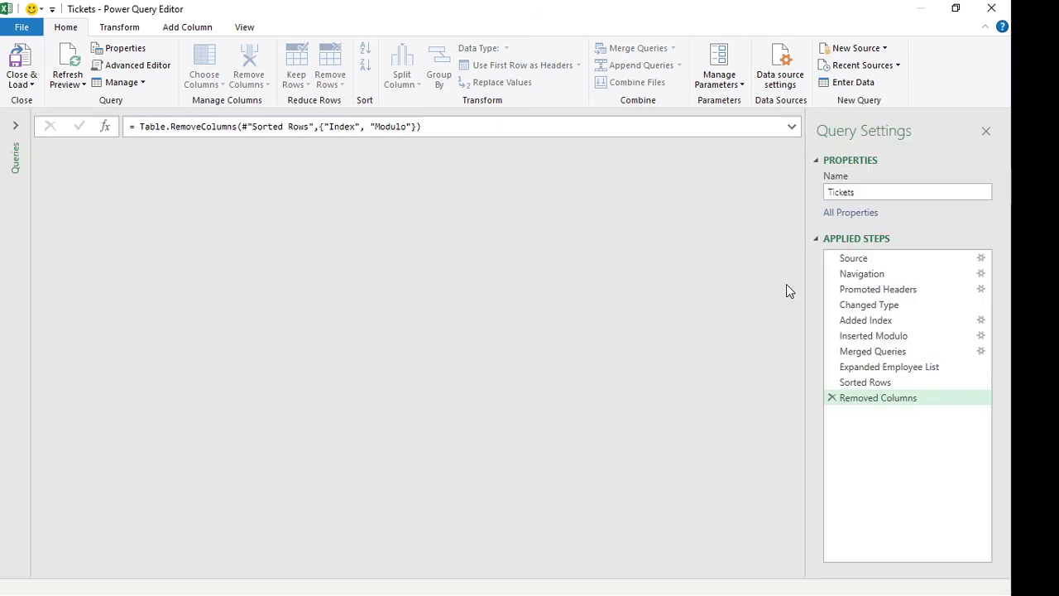
left_click(882, 263)
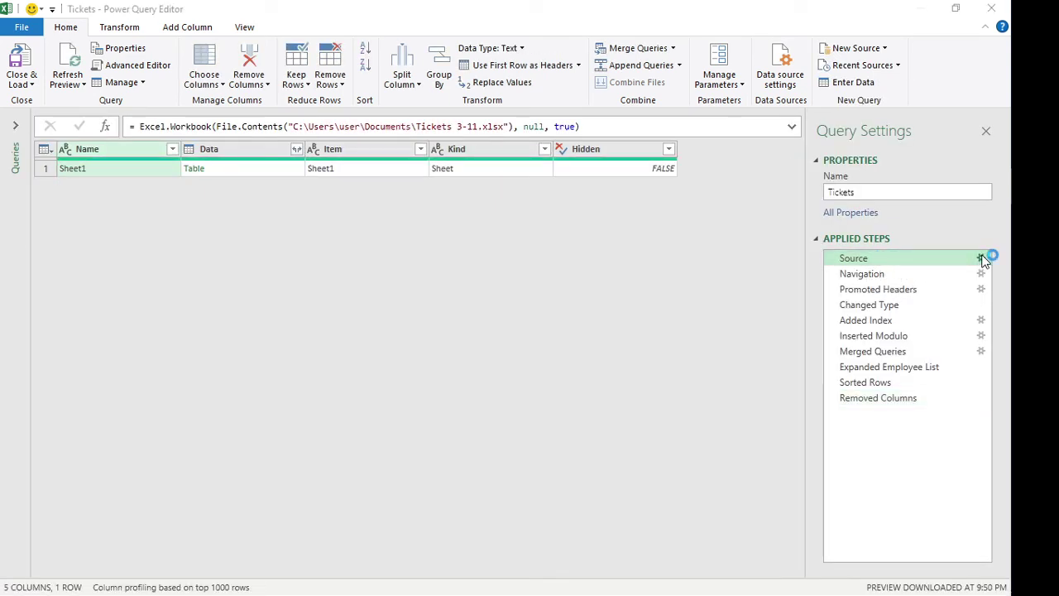
Step: Point the Source to Tickets 3-12.xlsx and load the query back into Excel
left_click(980, 259)
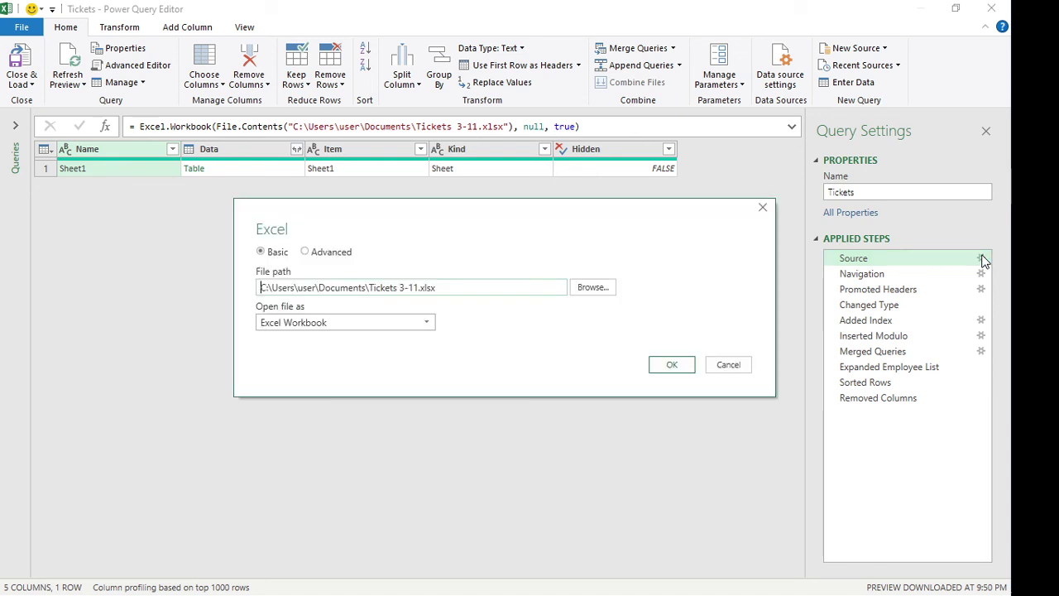
left_click(591, 287)
left_click(234, 149)
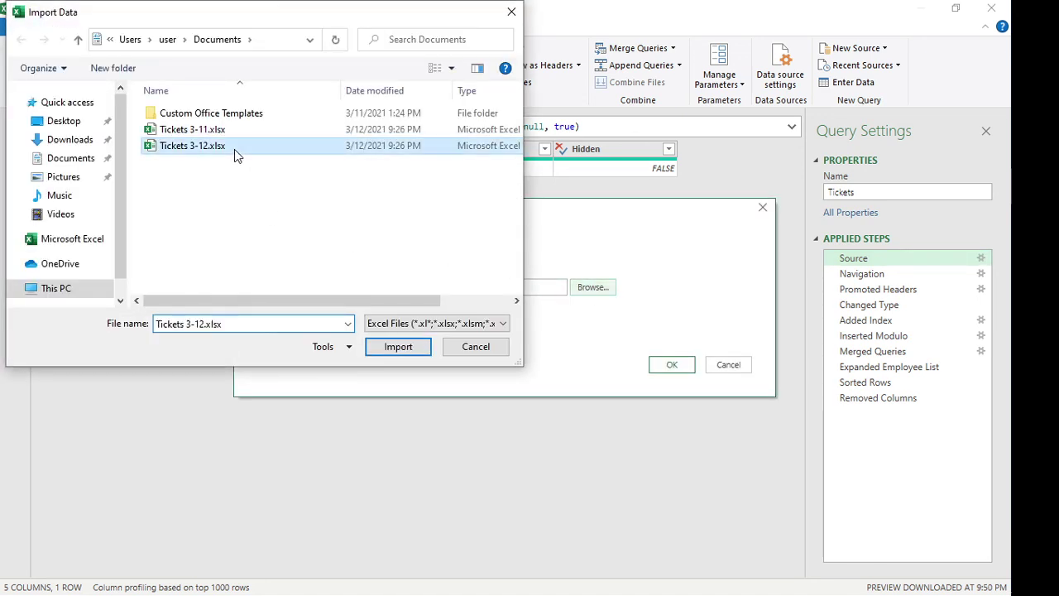
left_click(401, 351)
left_click(680, 368)
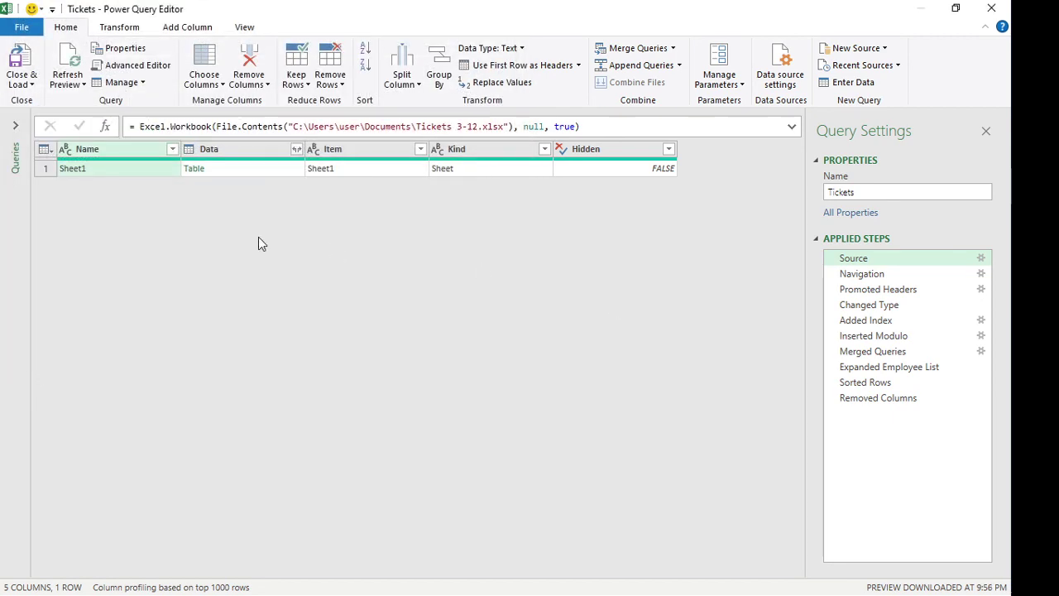
left_click(21, 59)
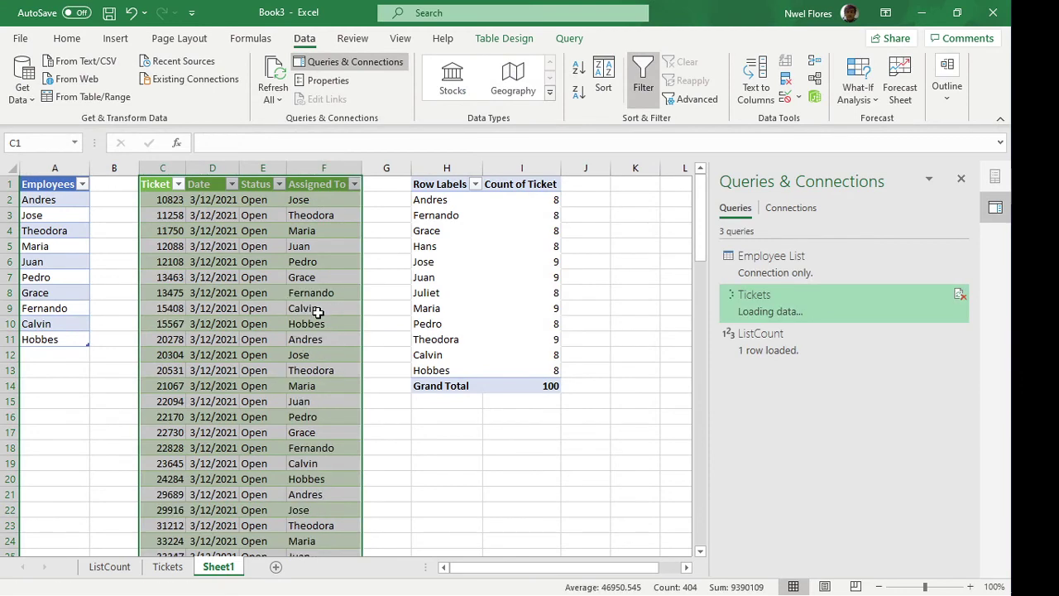
Step: Refresh the pivot so the ten employees show 10 tickets each, totalling 100
left_click(316, 311)
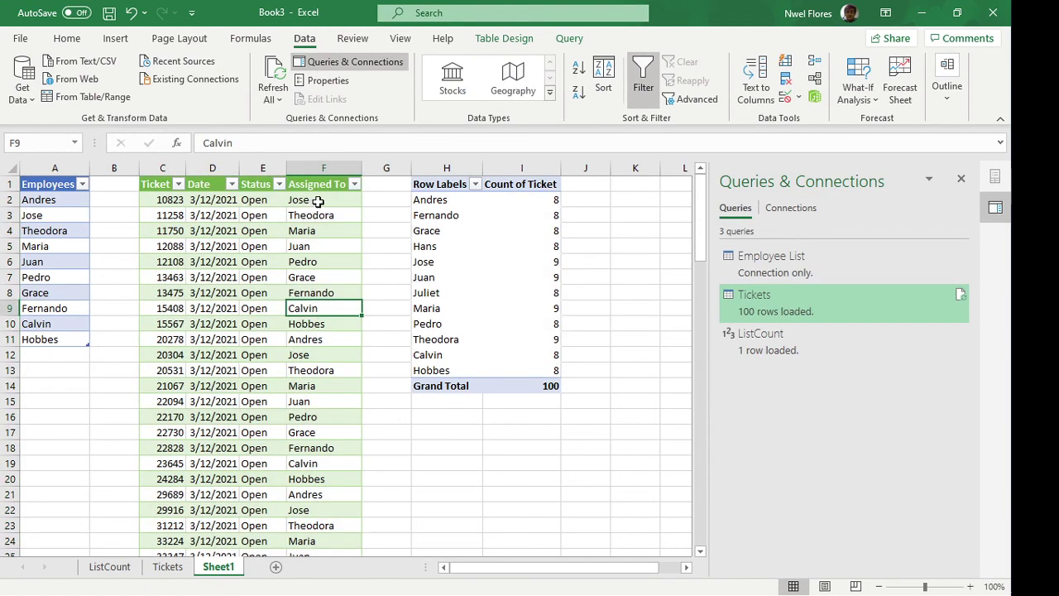
left_click_drag(318, 201, 318, 356)
left_click(323, 277)
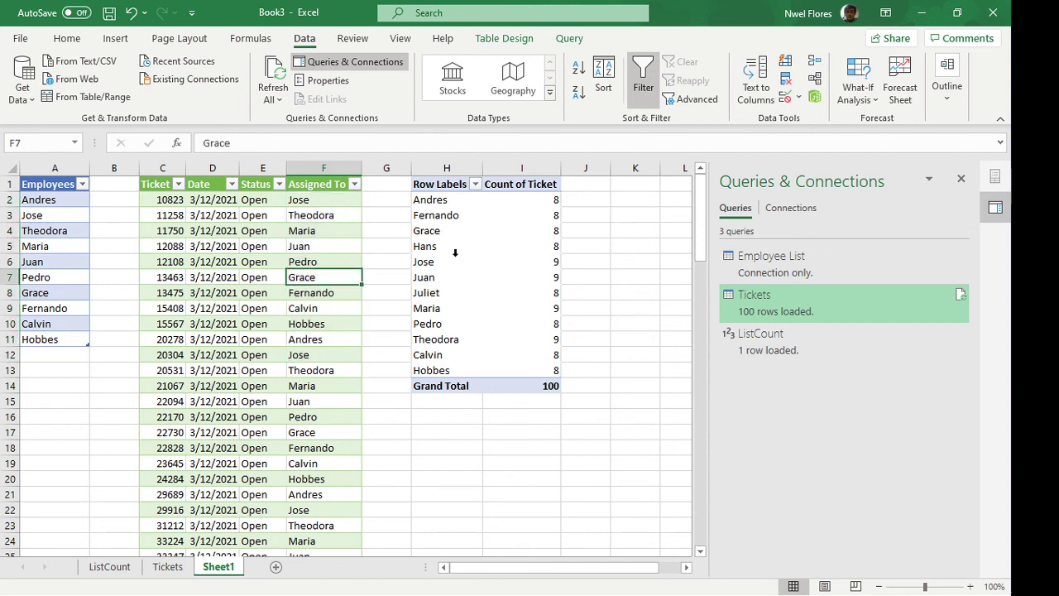
right_click(523, 247)
left_click(589, 331)
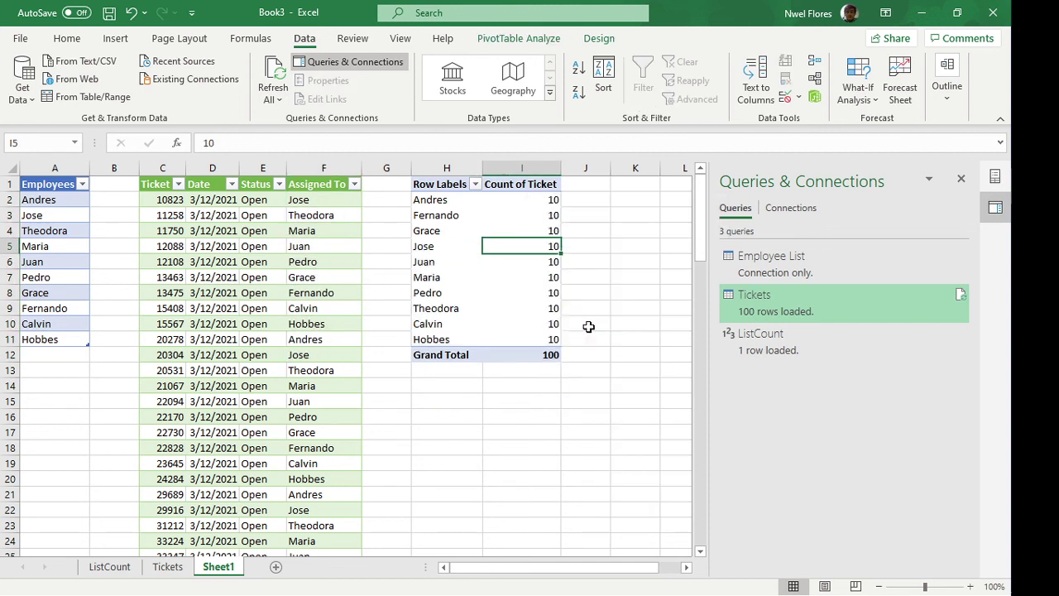
left_click_drag(549, 199, 534, 333)
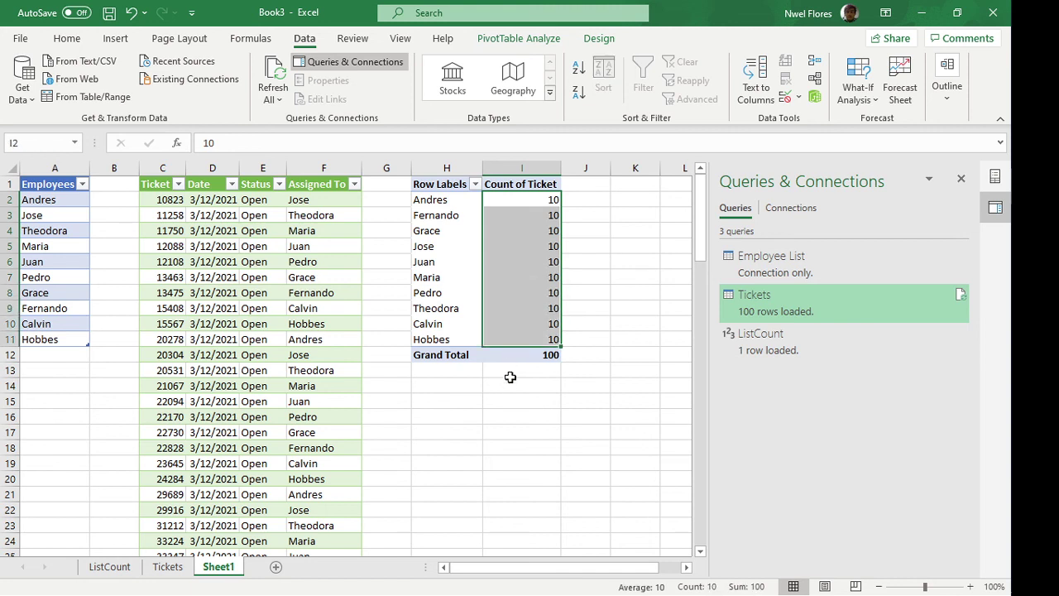
left_click(477, 414)
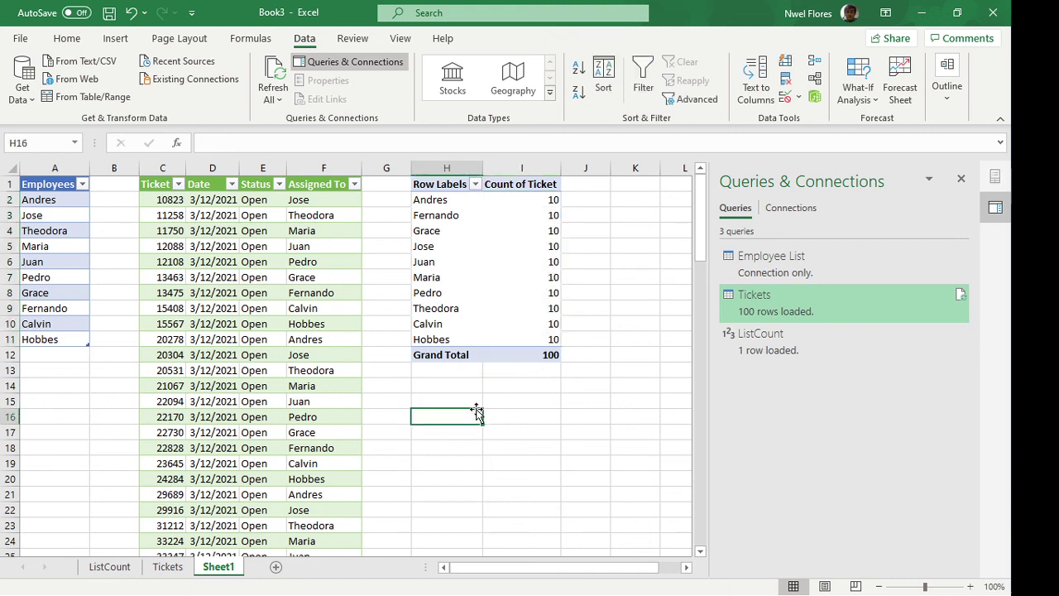